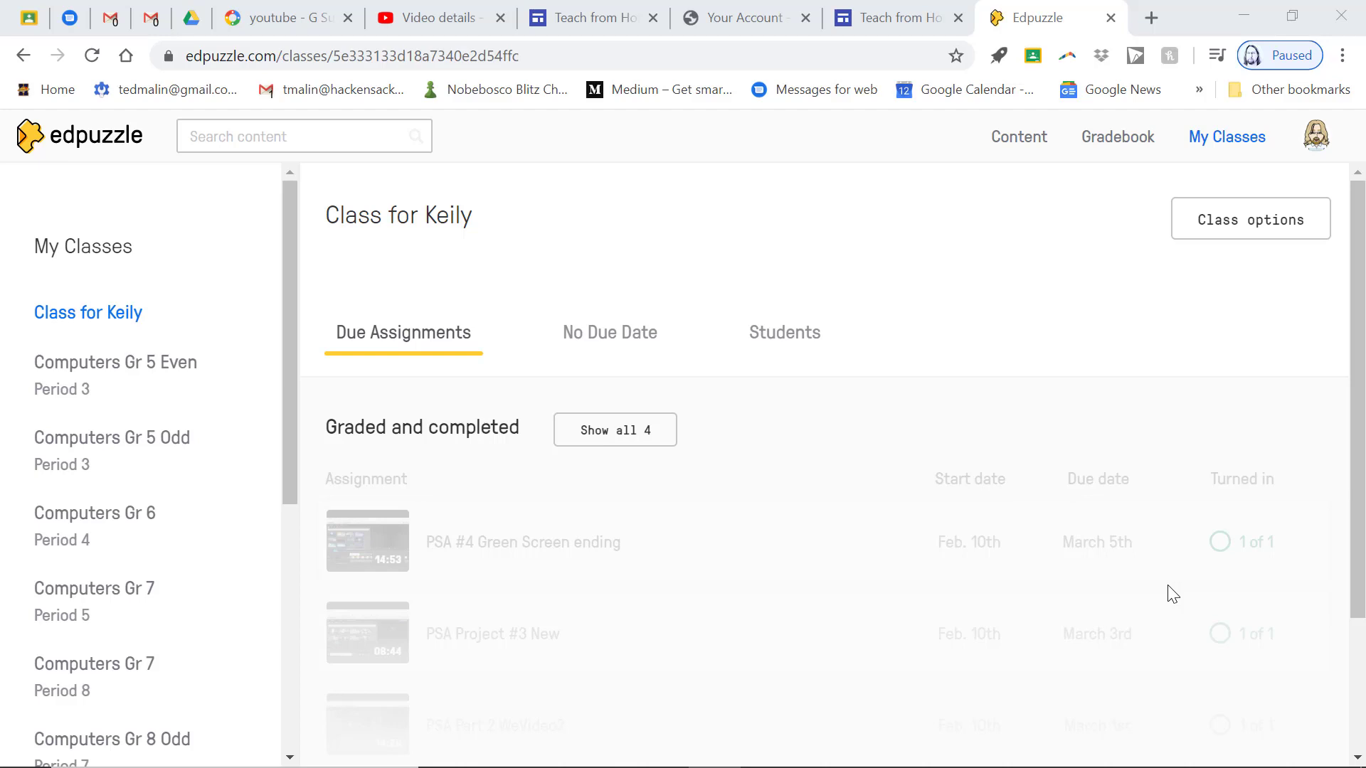
Switch from the Edpuzzle class page to the Teach from Home Google Sites tab
mouse_move(729, 765)
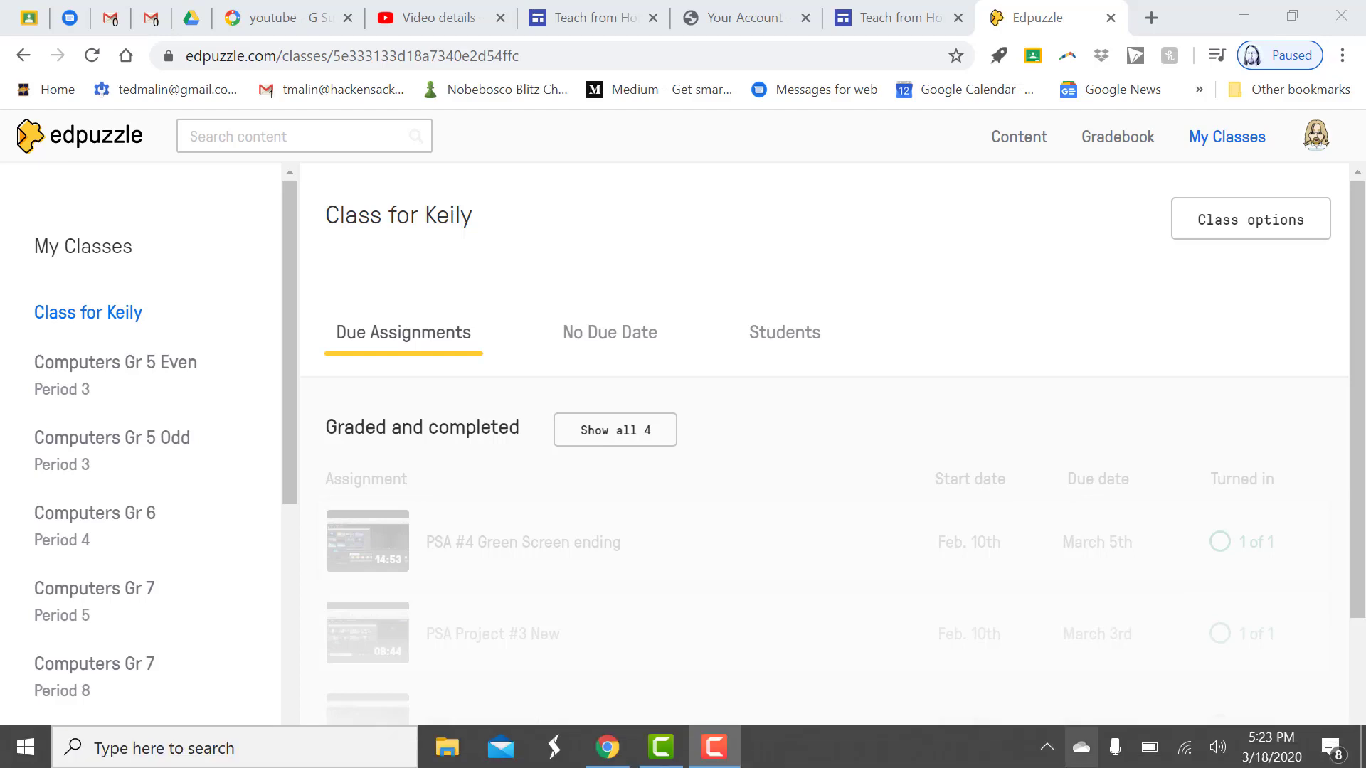
click(725, 765)
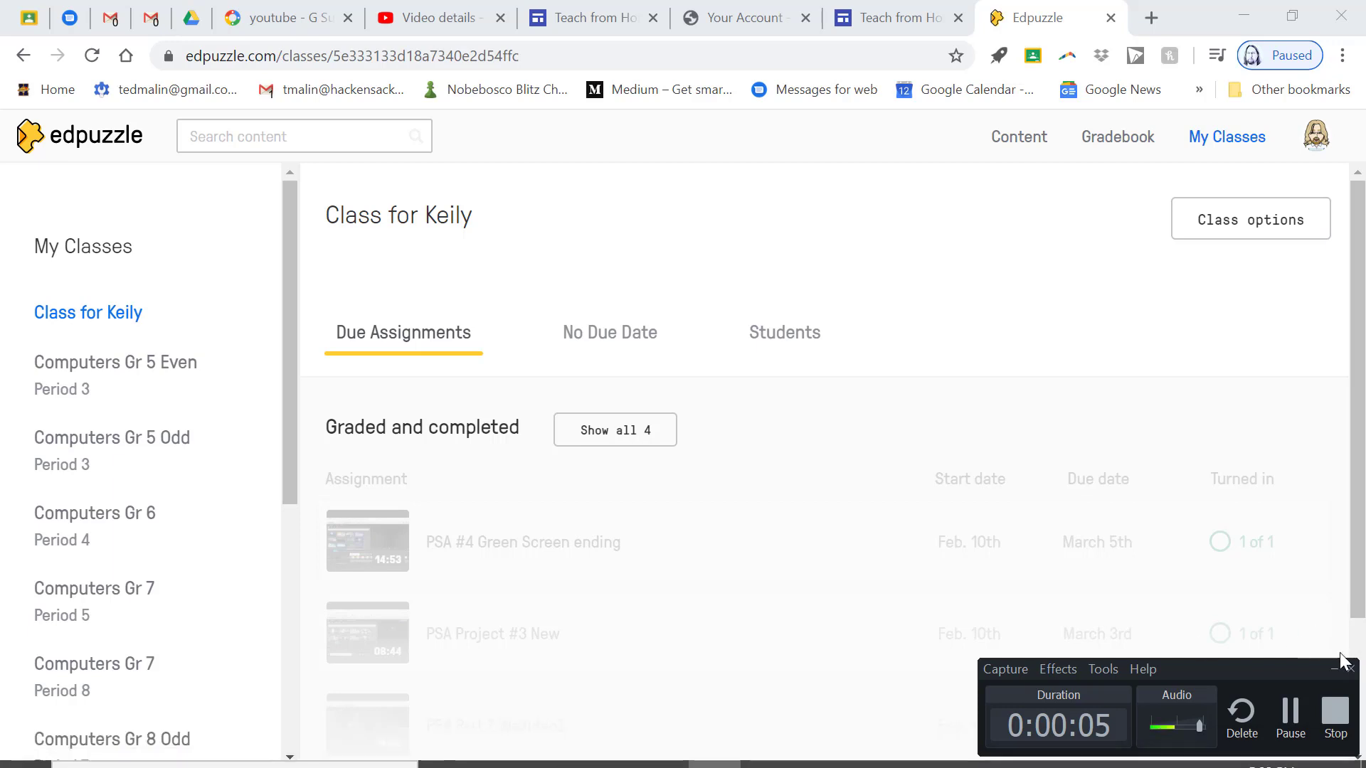
click(1333, 669)
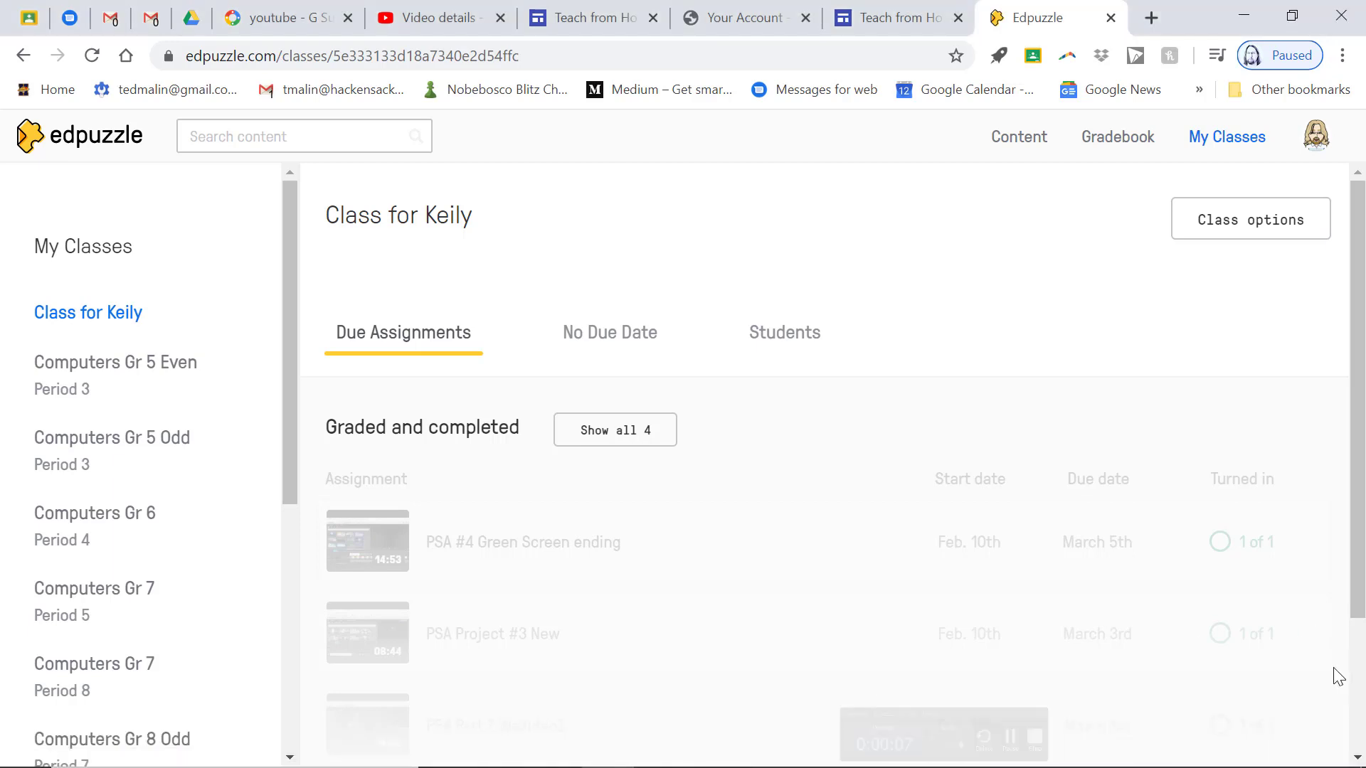
click(905, 20)
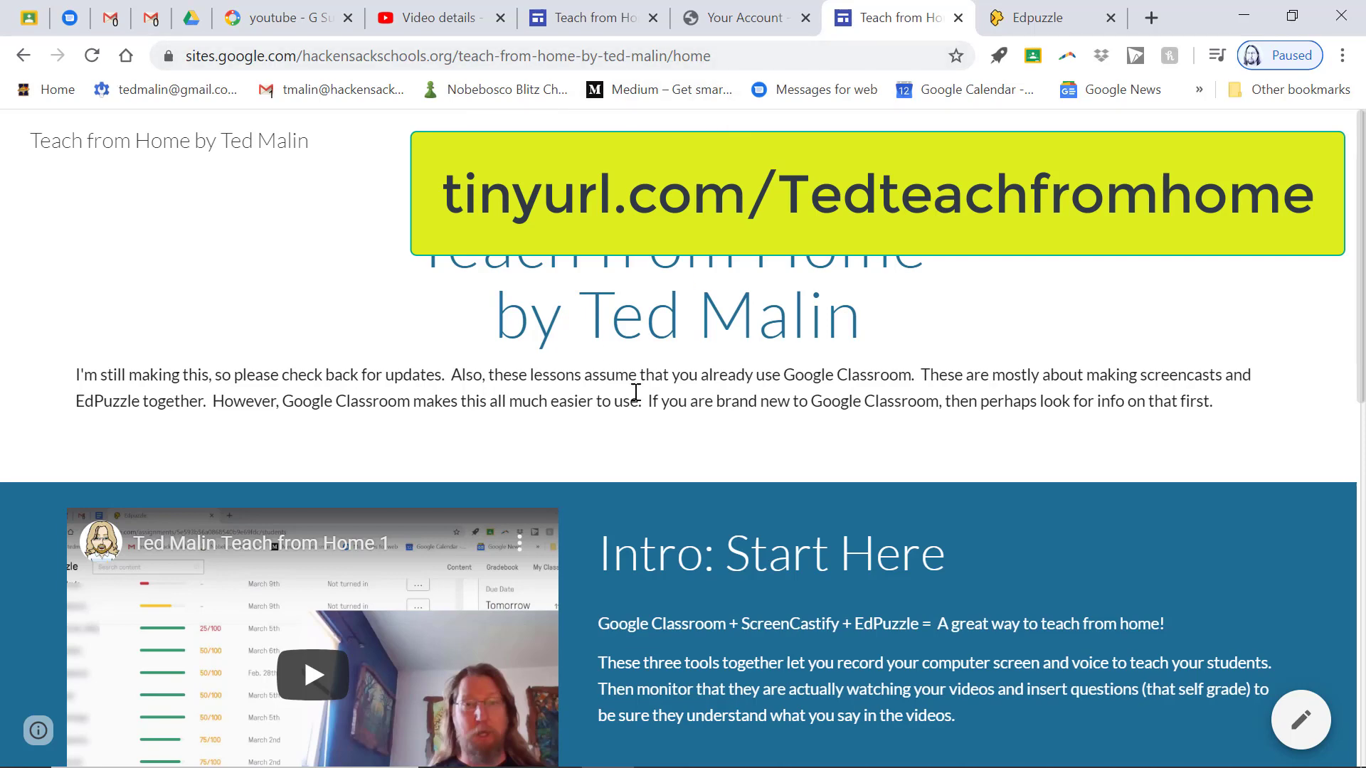
scroll(634, 391, down, 3)
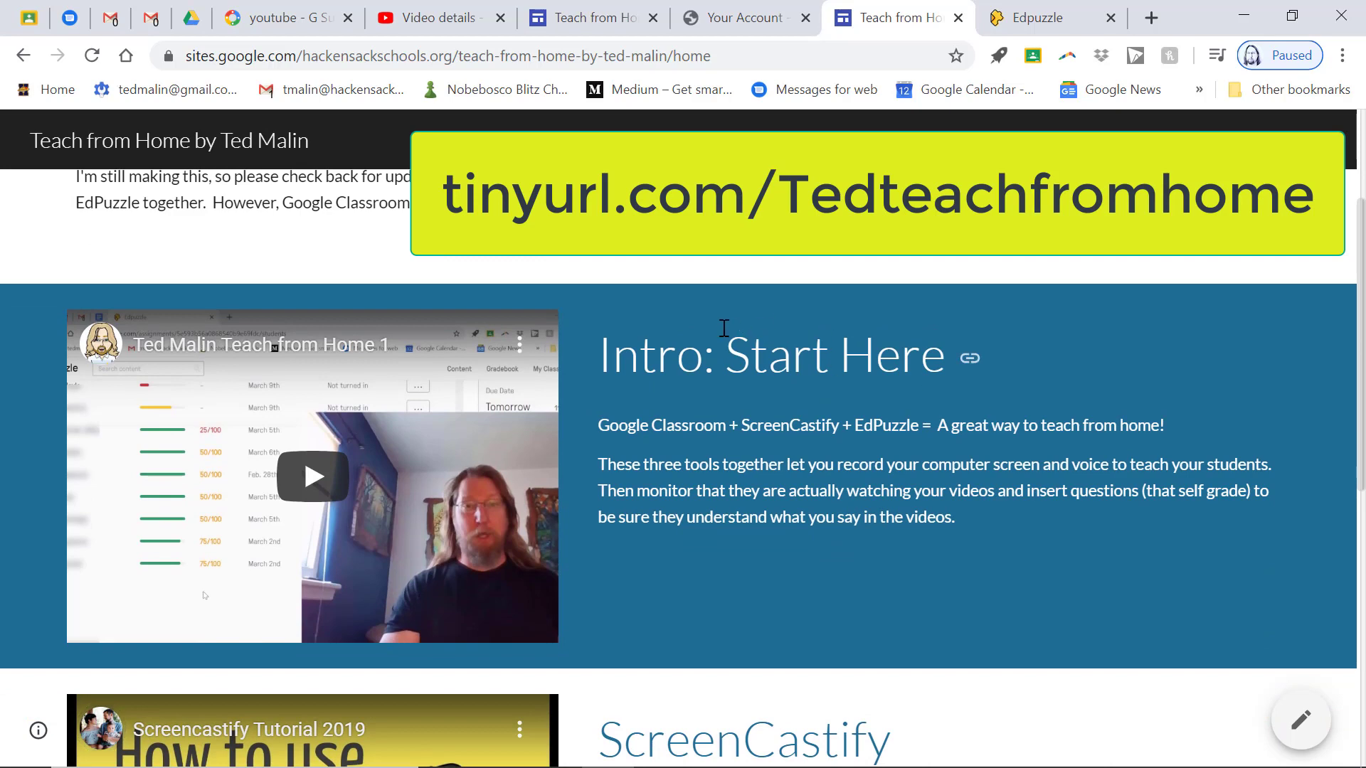
scroll(824, 472, down, 6)
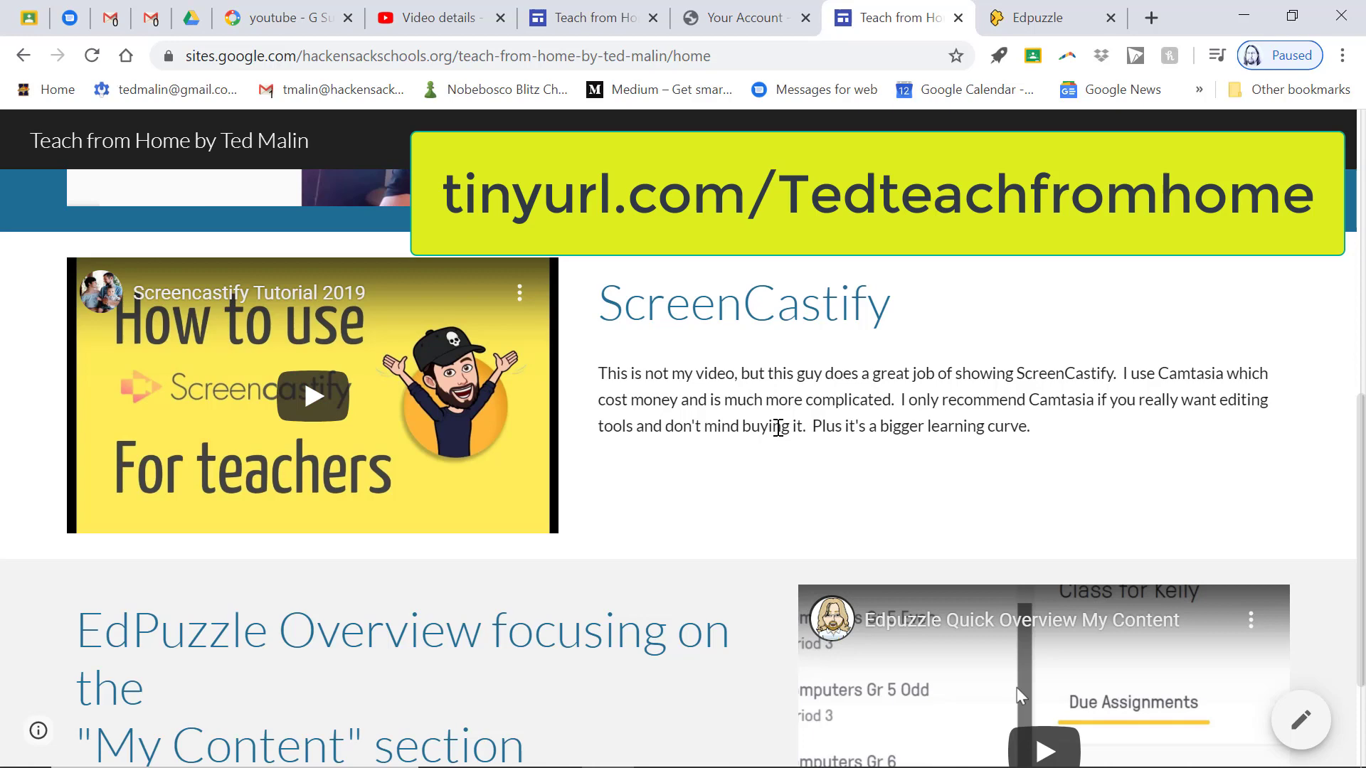
scroll(779, 428, down, 3)
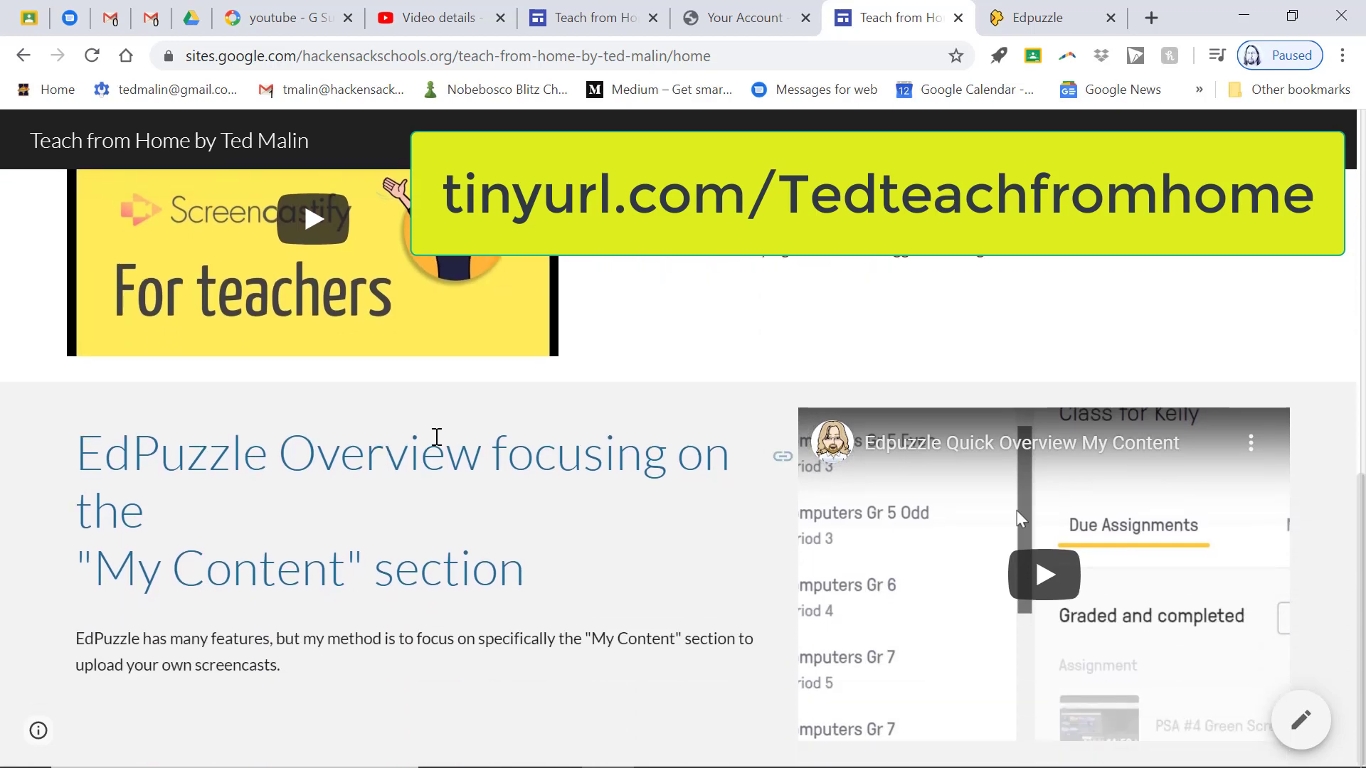
scroll(723, 493, up, 5)
scroll(720, 489, up, 7)
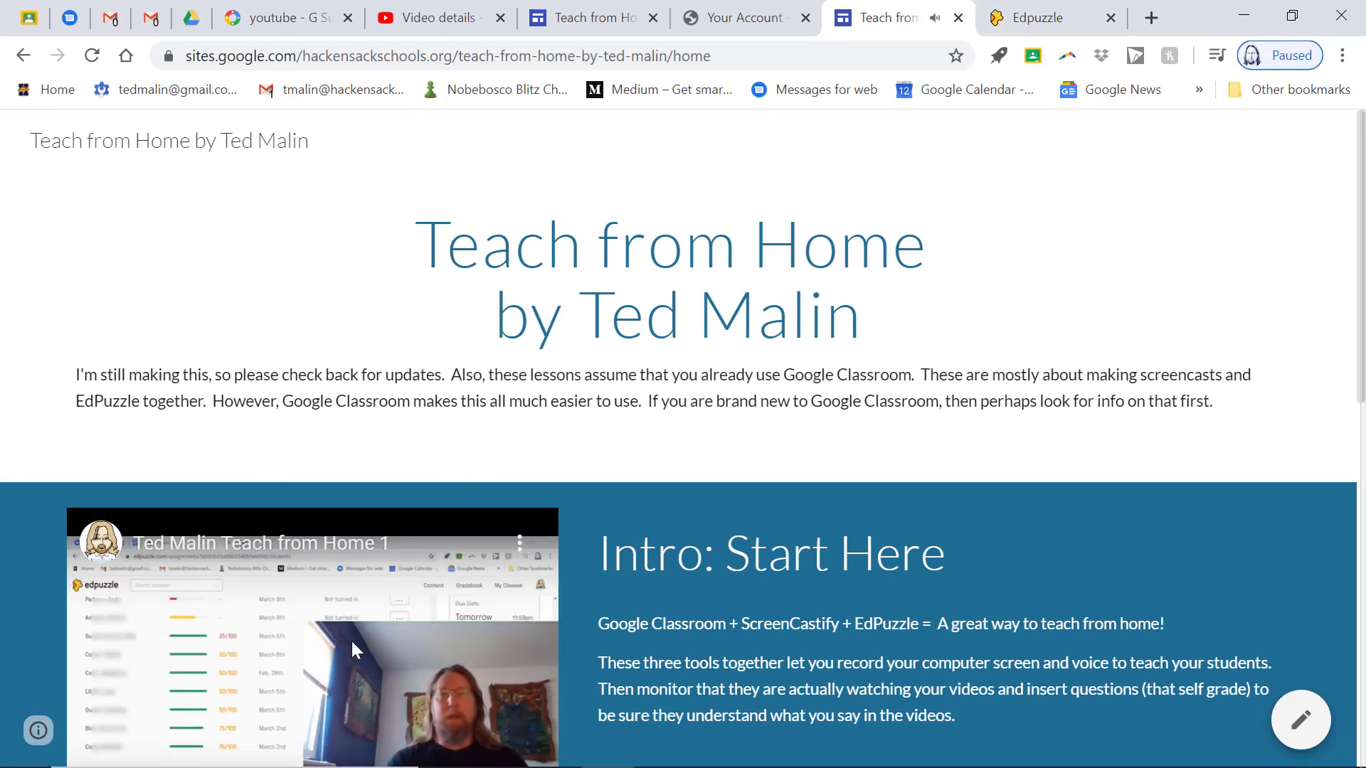
Scroll the Teach from Home site briefly, then return to the Edpuzzle tab
scroll(352, 639, down, 1)
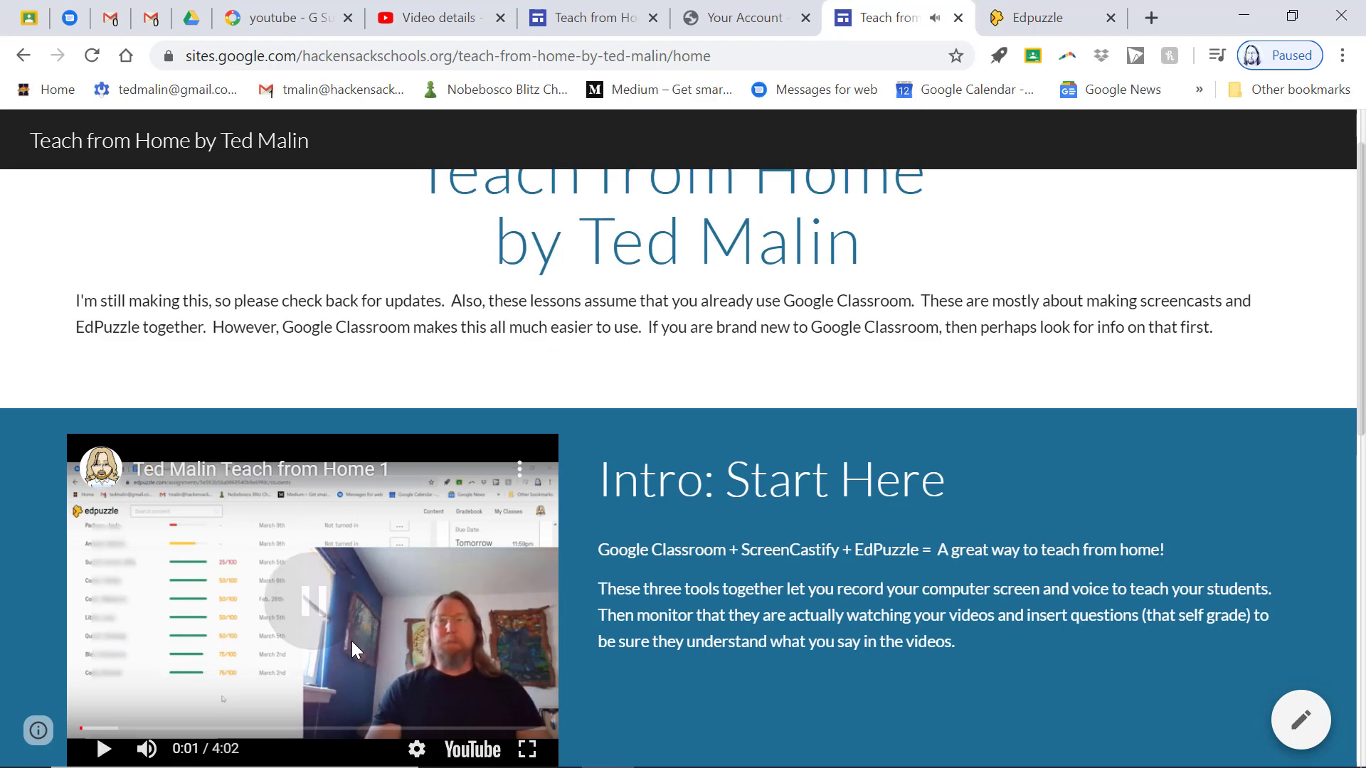
click(1037, 16)
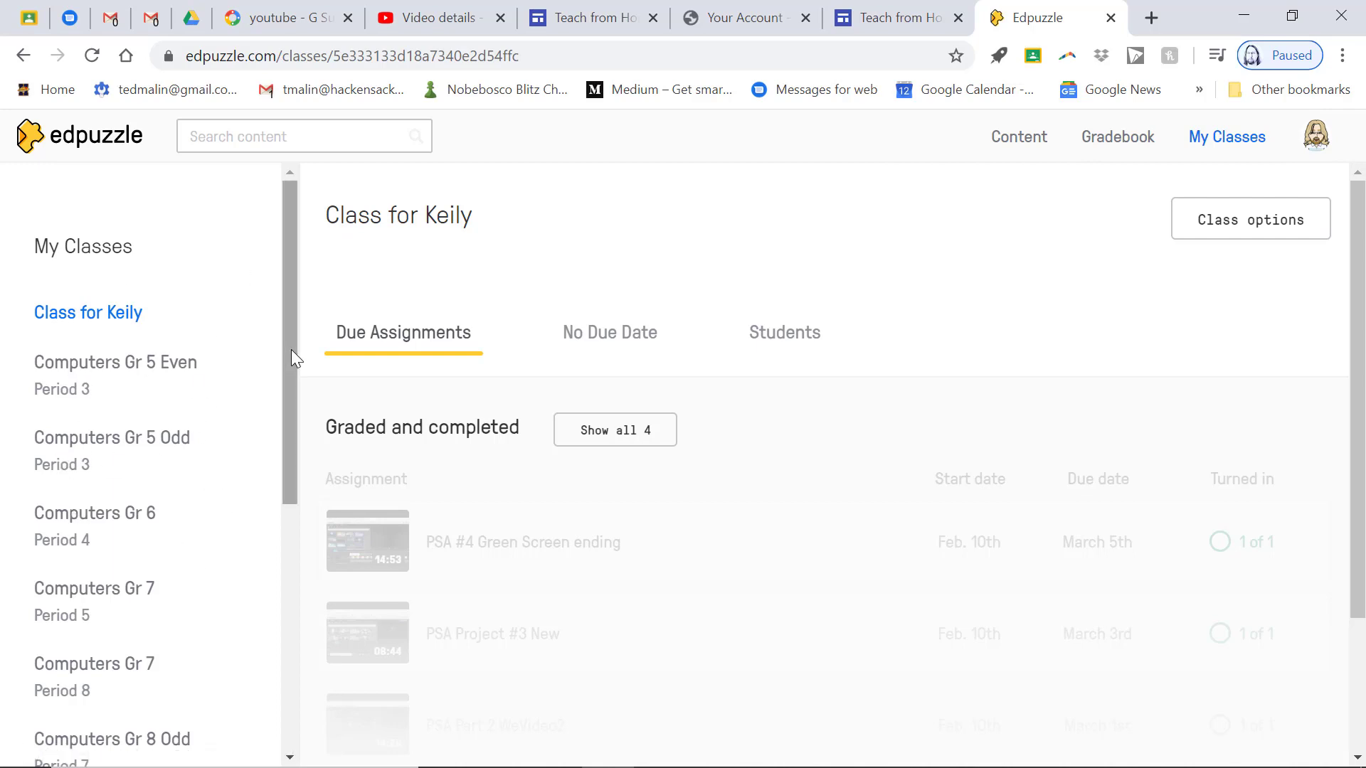
Scroll the My Classes sidebar to the bottom, ending at TinkerCAD Basics
drag(292, 349, 274, 610)
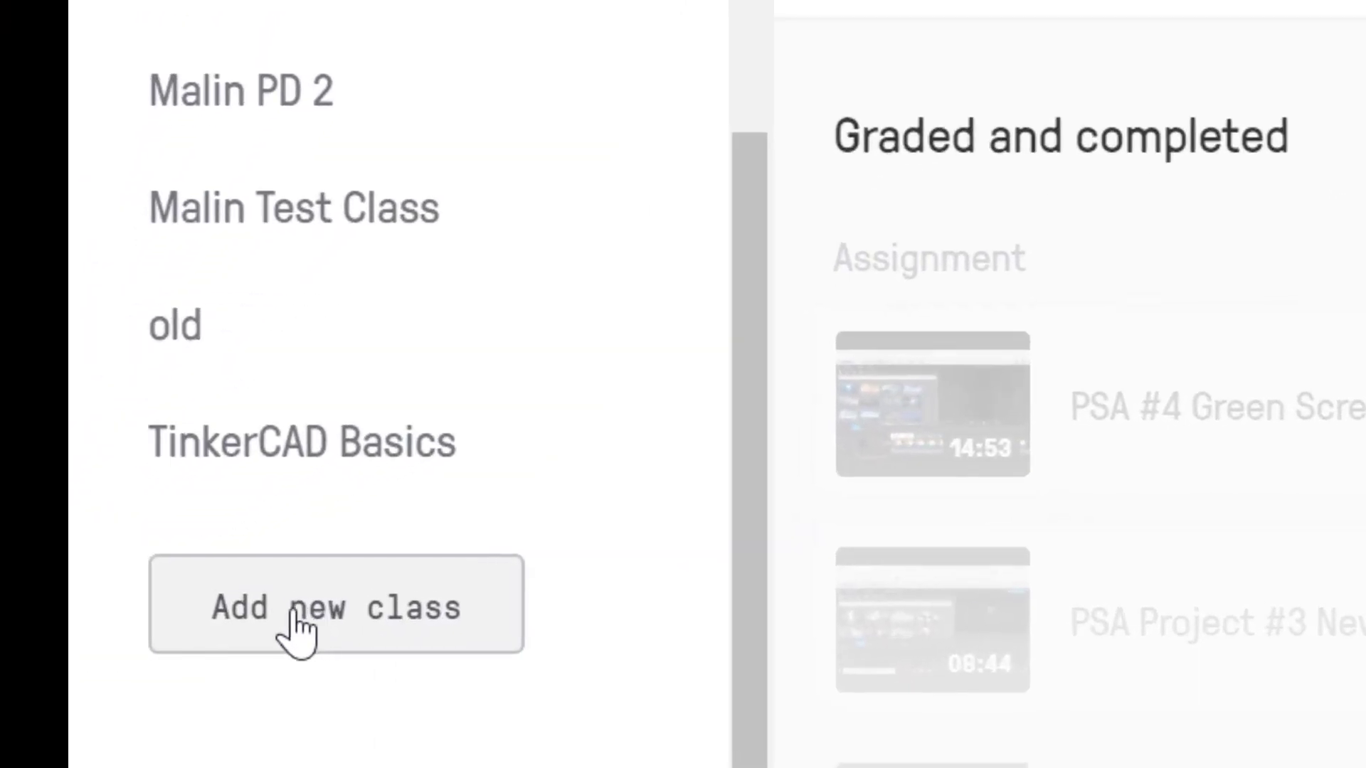
Start adding a class, revealing the create-new and Google Classroom import options
click(293, 612)
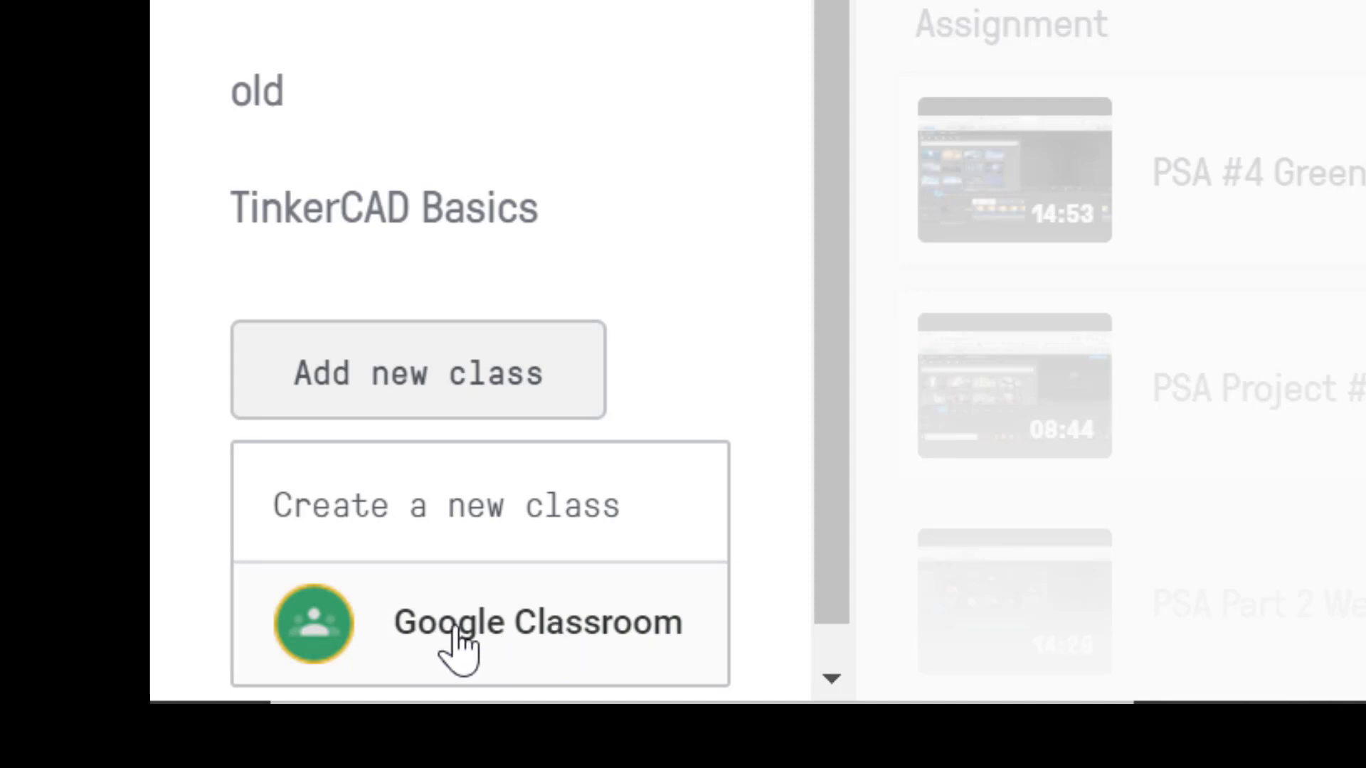
Choose the Google Classroom import option and tick Hackensack Paras for import
click(538, 640)
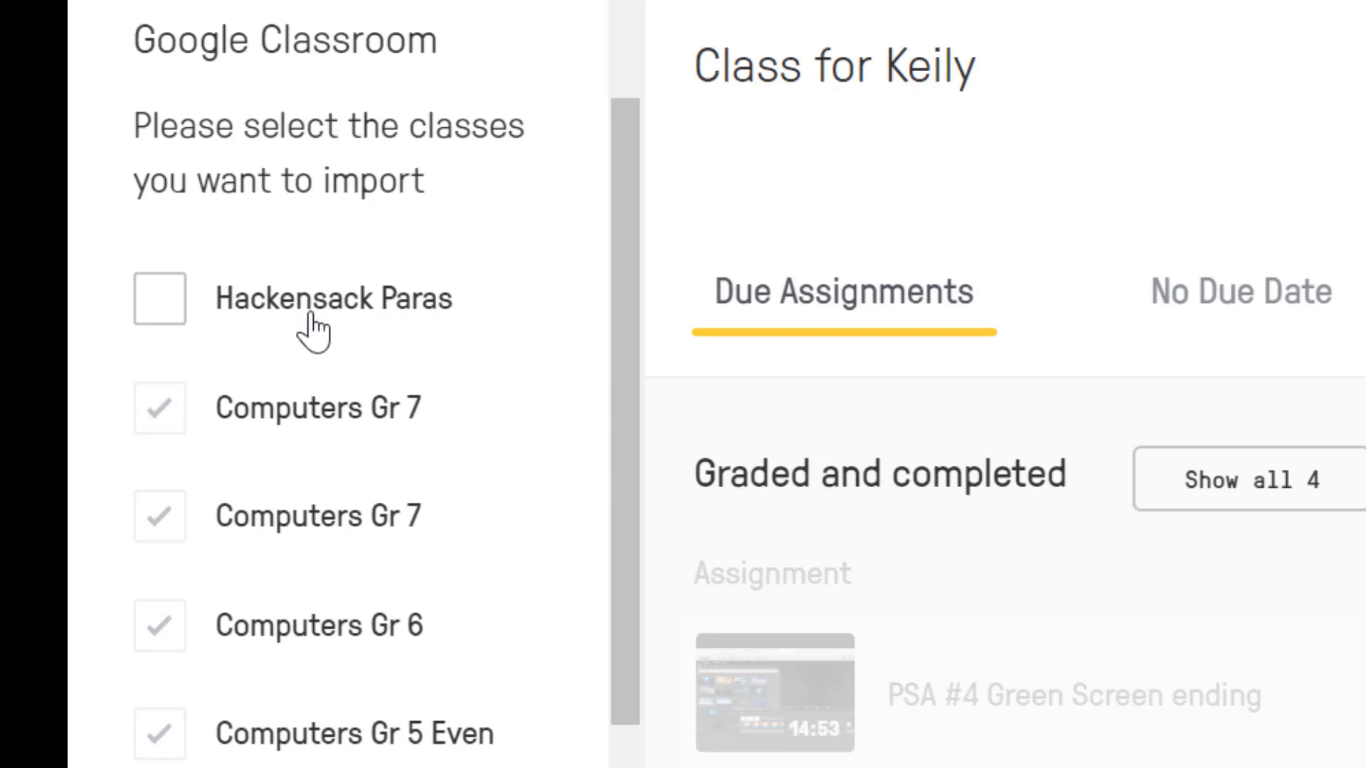
click(165, 311)
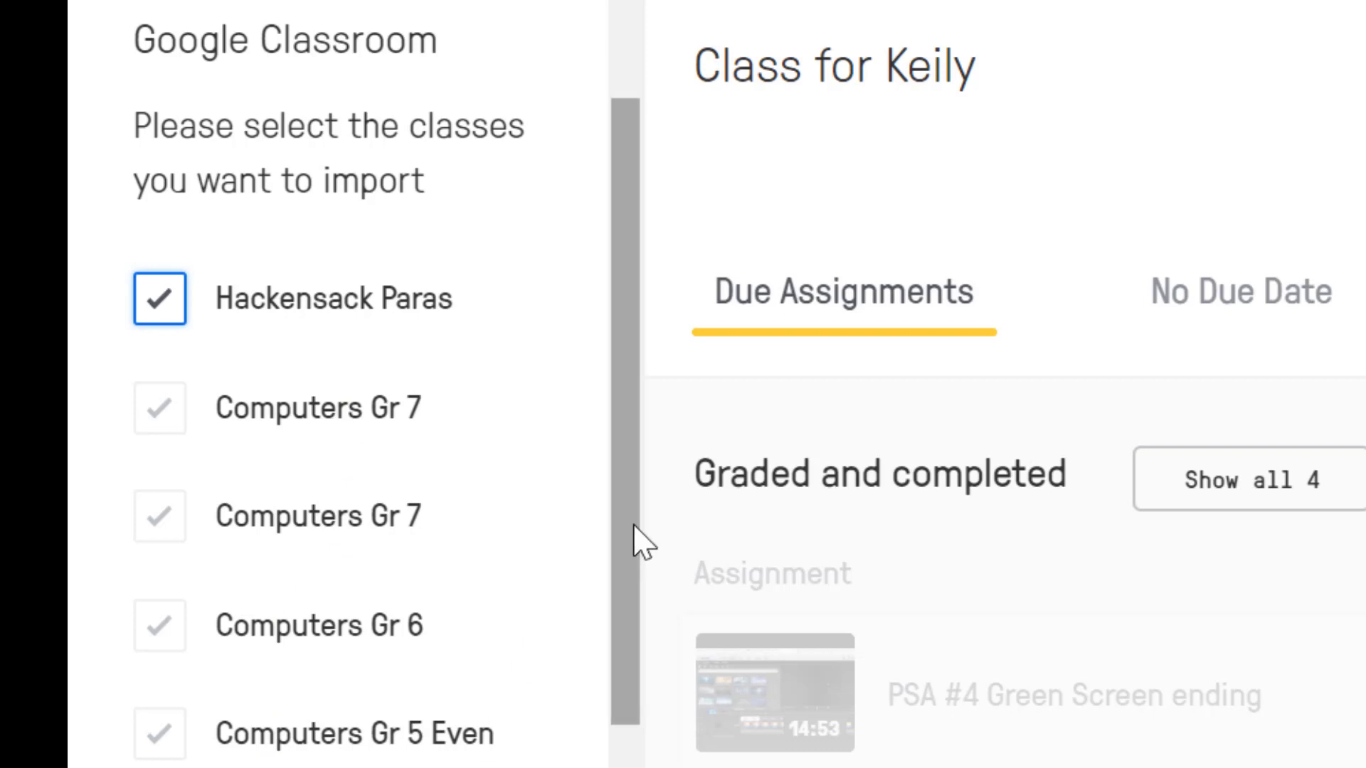
drag(624, 562, 623, 767)
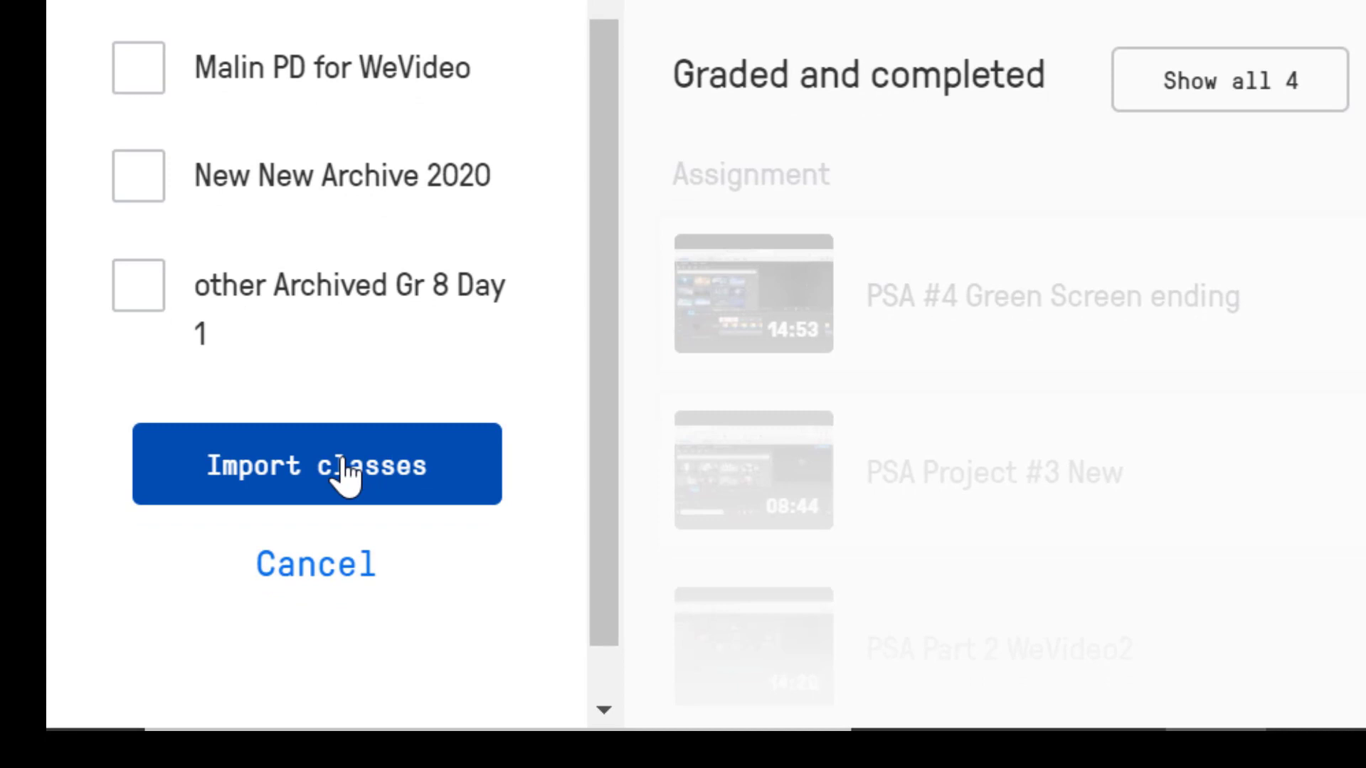
Import Hackensack Paras, review its new class page, then go to Google Classroom
click(347, 475)
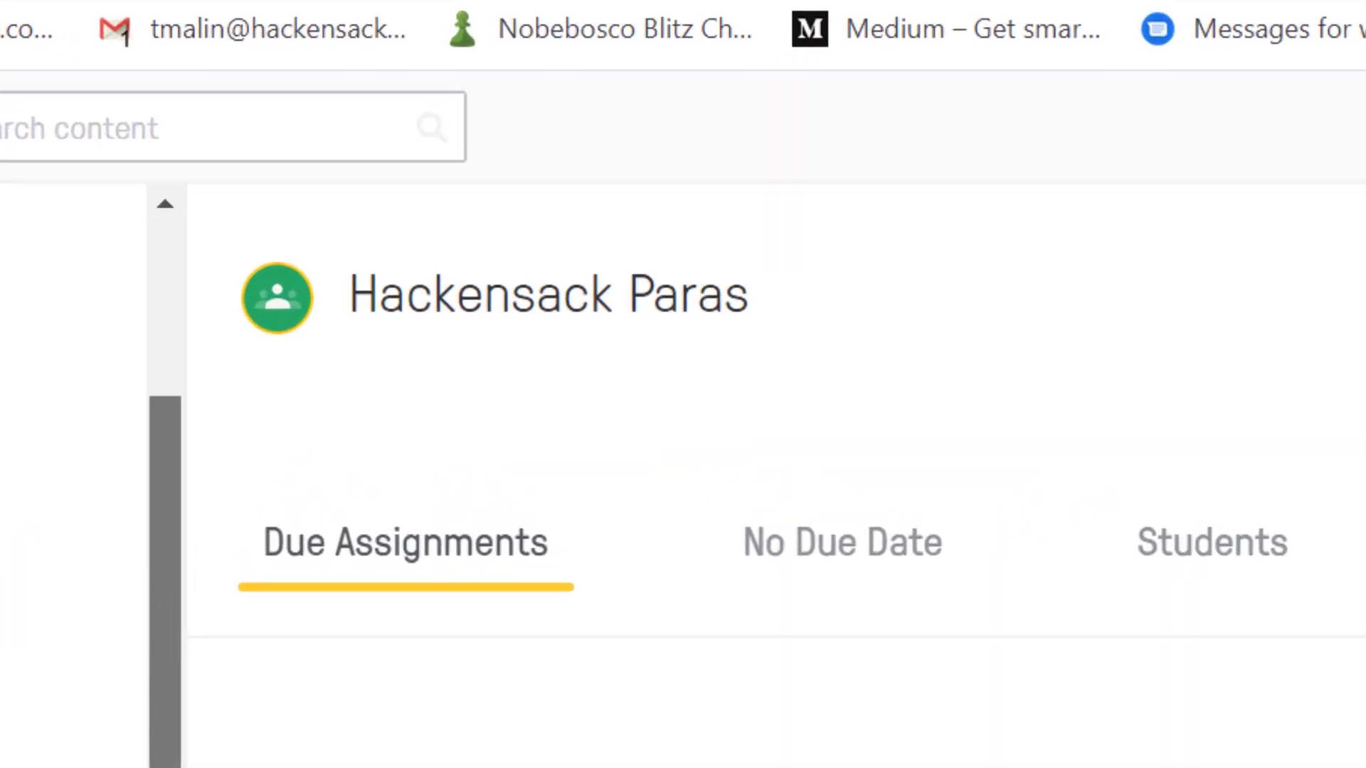
drag(165, 498, 165, 648)
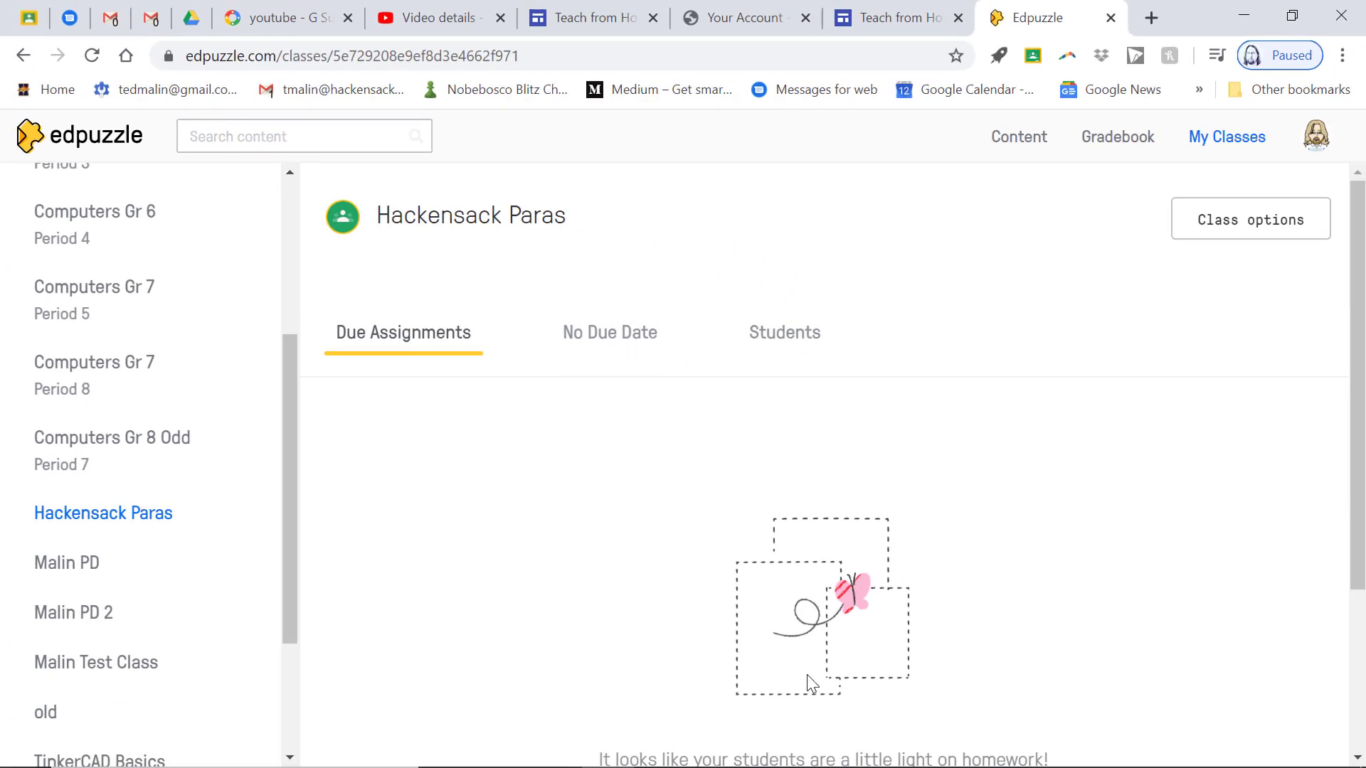
scroll(823, 562, down, 2)
scroll(823, 562, up, 1)
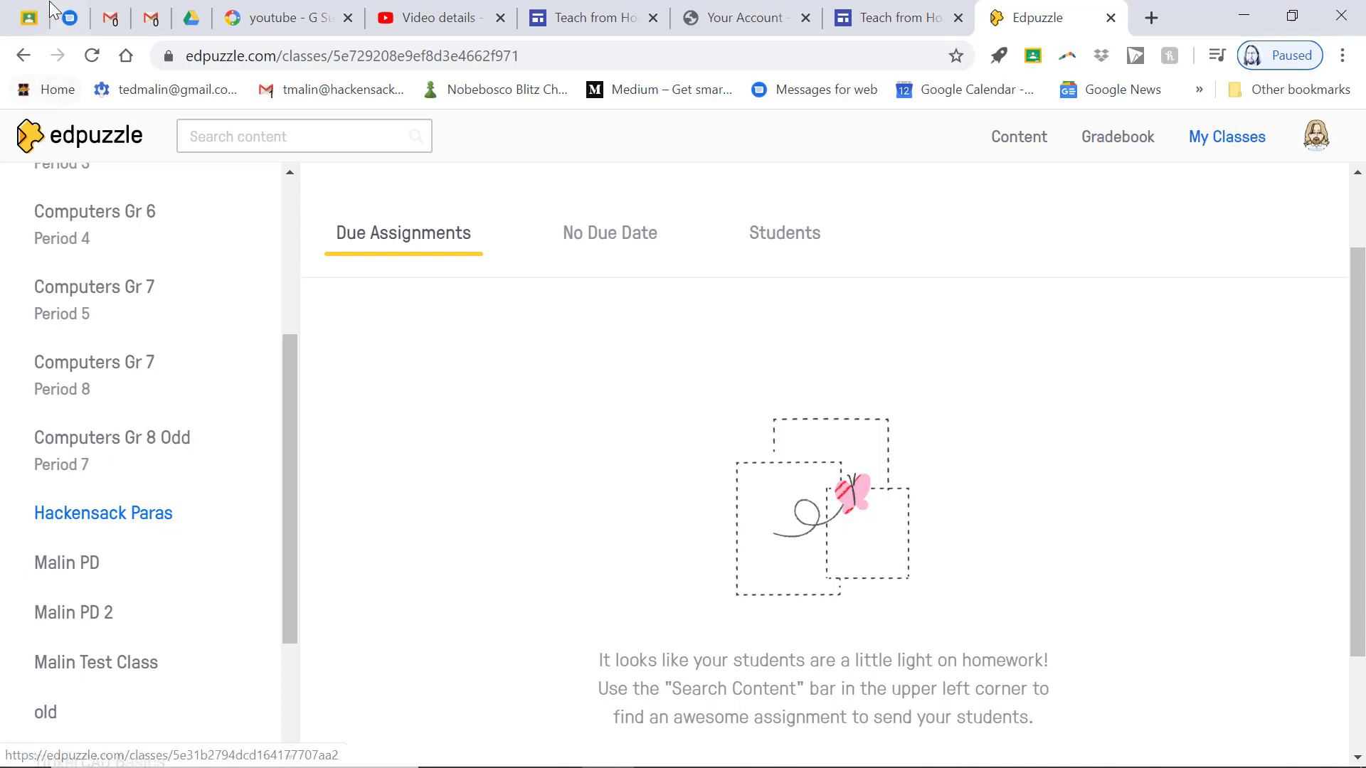
click(37, 16)
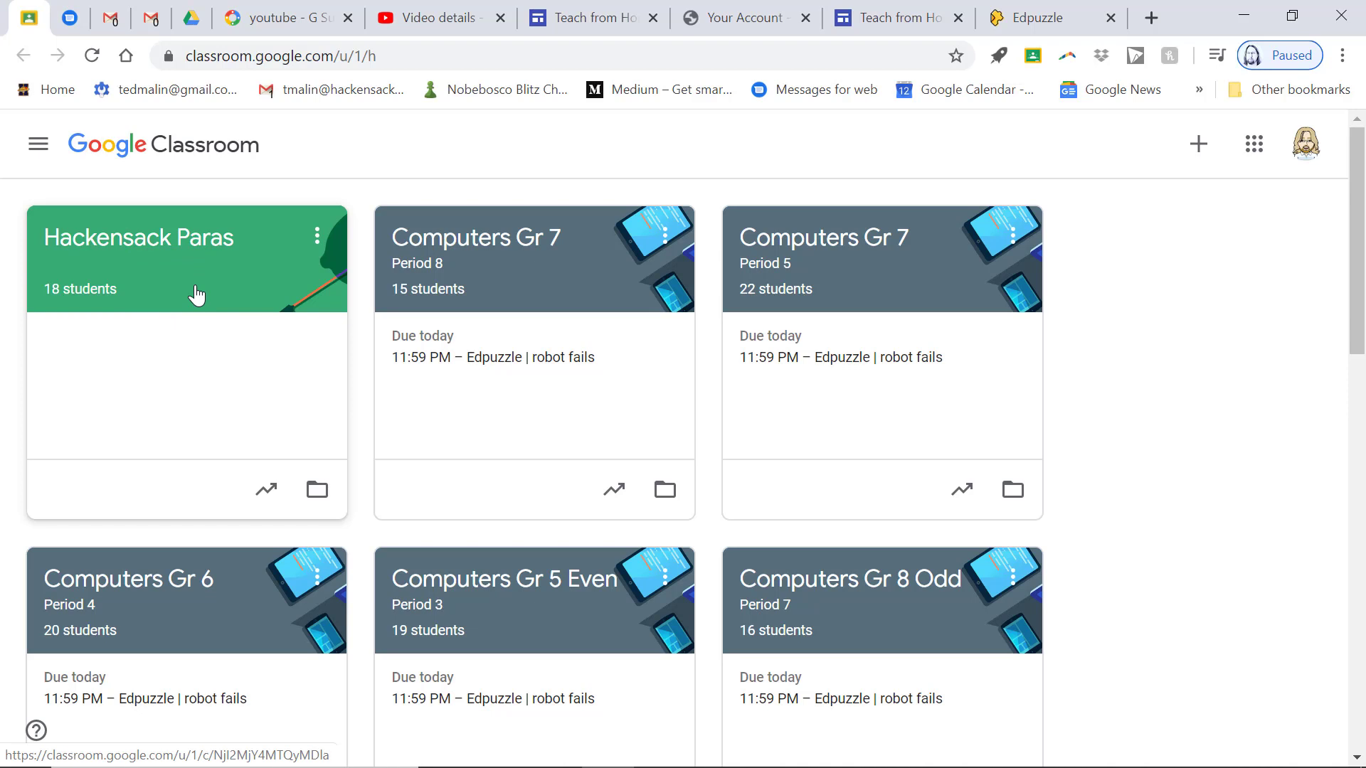
Open the Hackensack Paras class in Google Classroom, then return to its Edpuzzle page
click(211, 242)
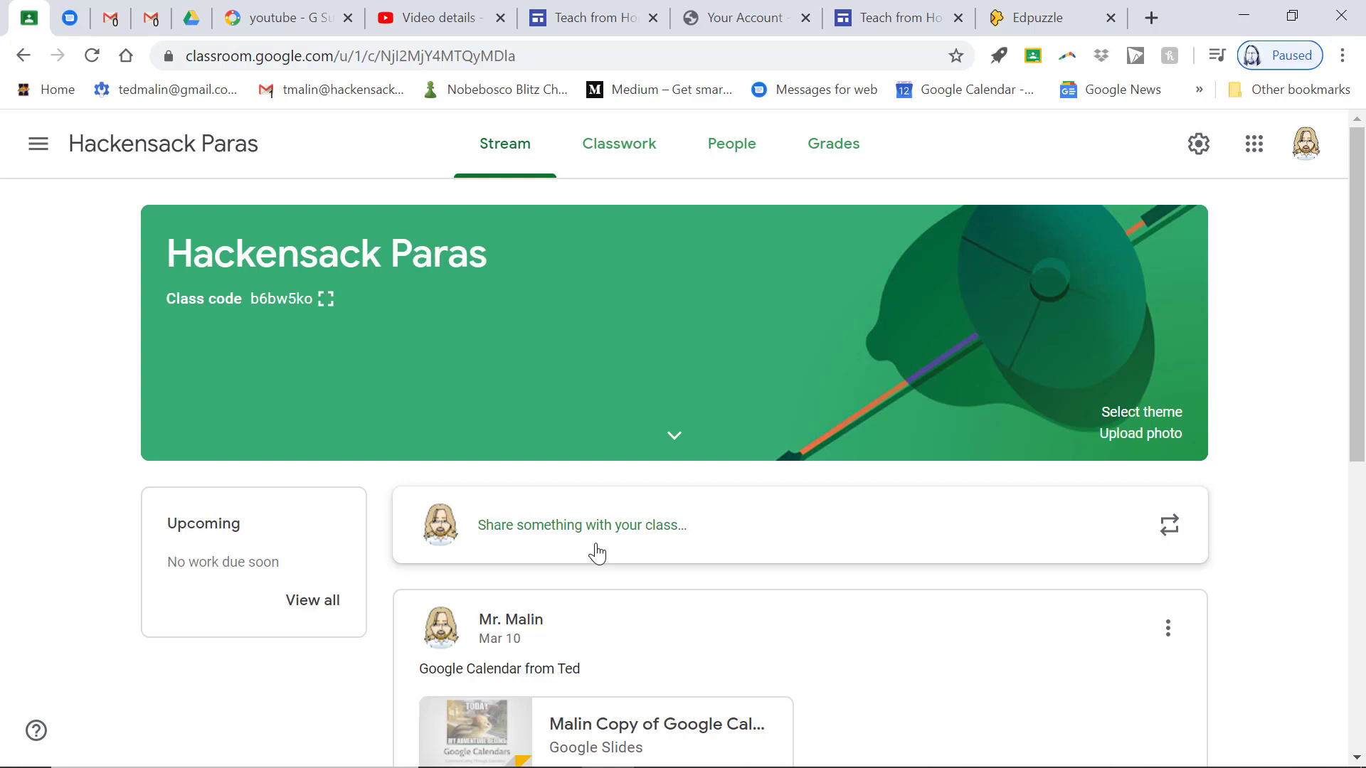
click(1067, 11)
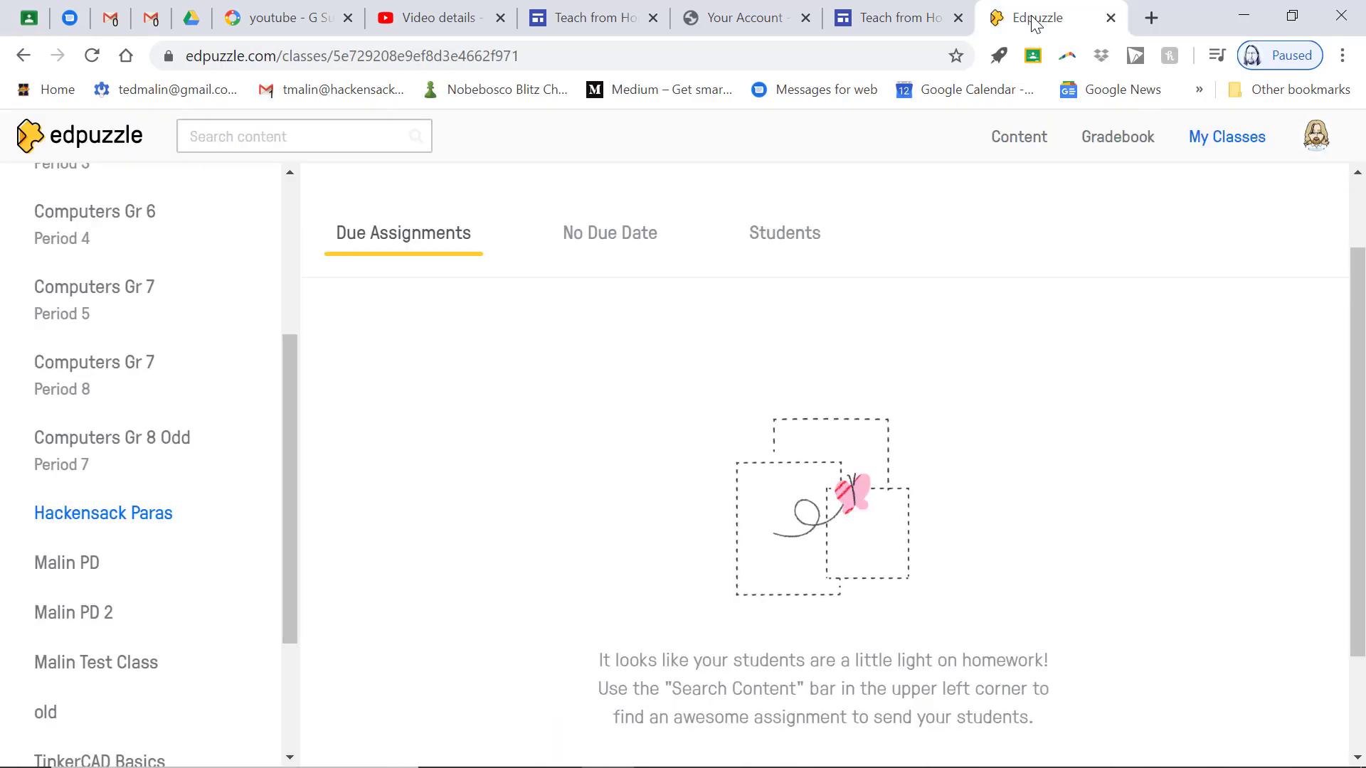
click(1314, 141)
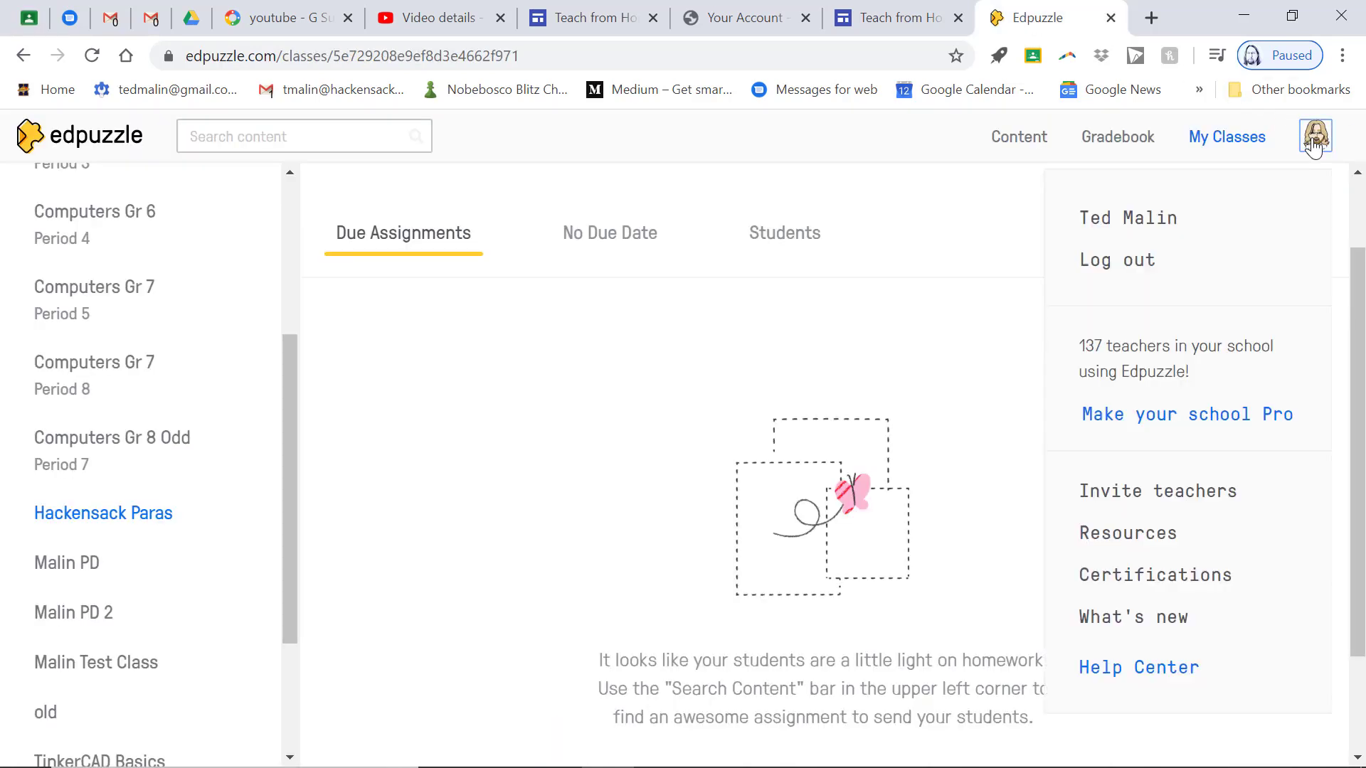
Log out of the Edpuzzle teacher account and reach the student login page
click(1131, 269)
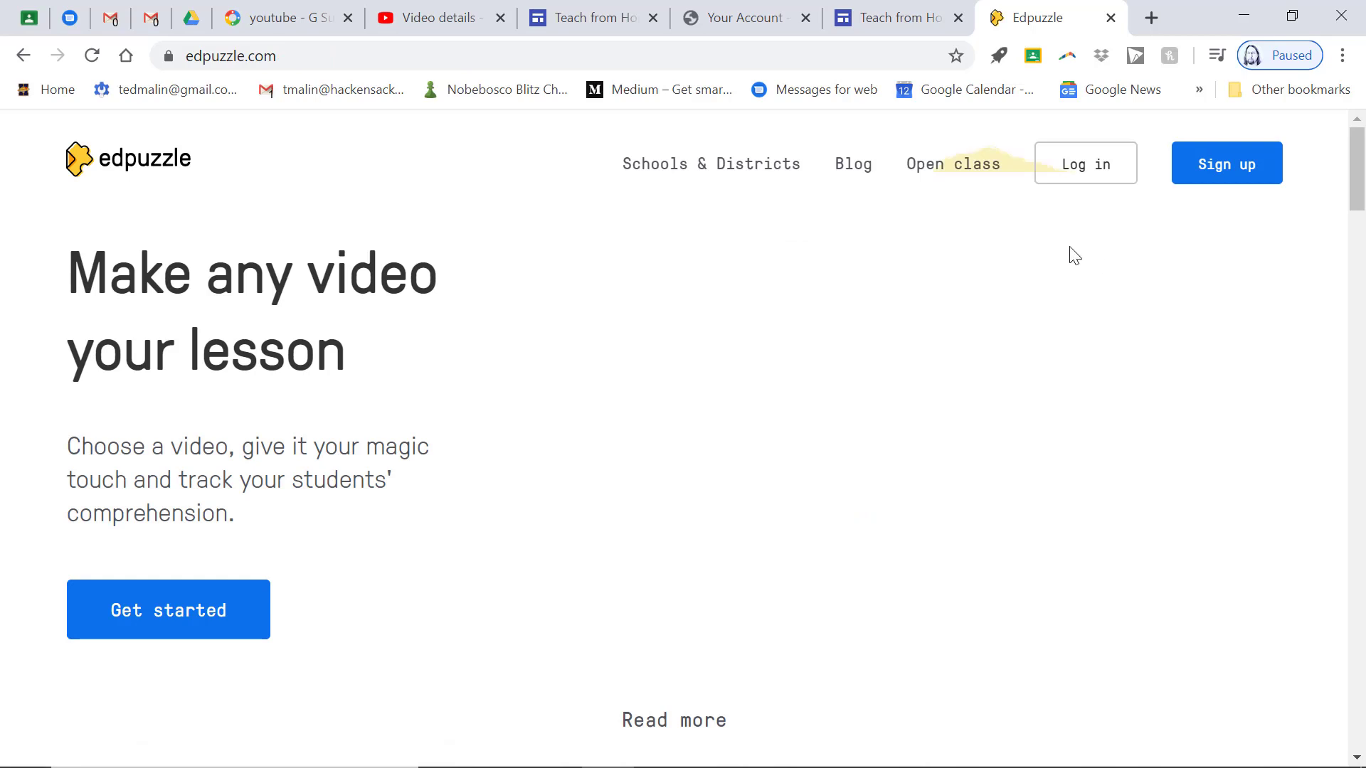
click(1099, 170)
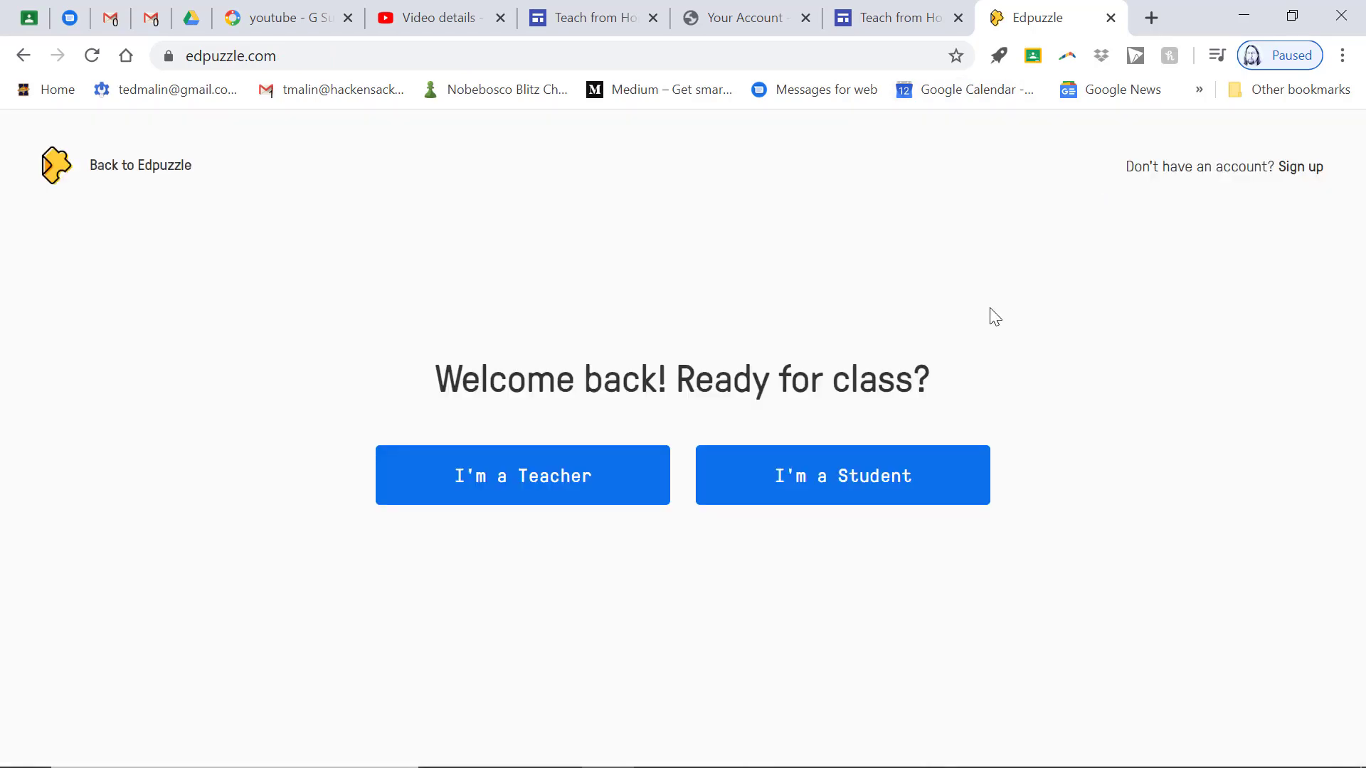
click(834, 487)
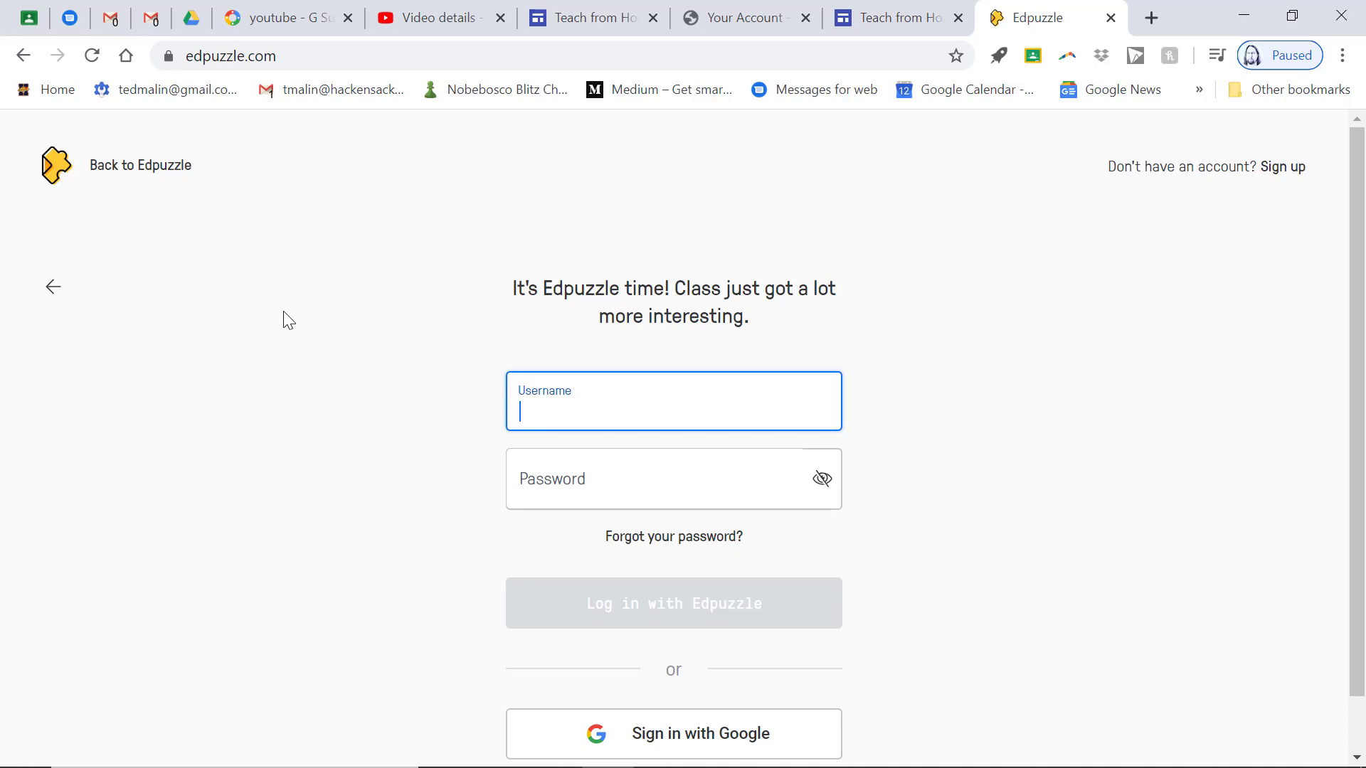
Sign back in as a teacher with Google, using the school account
click(150, 168)
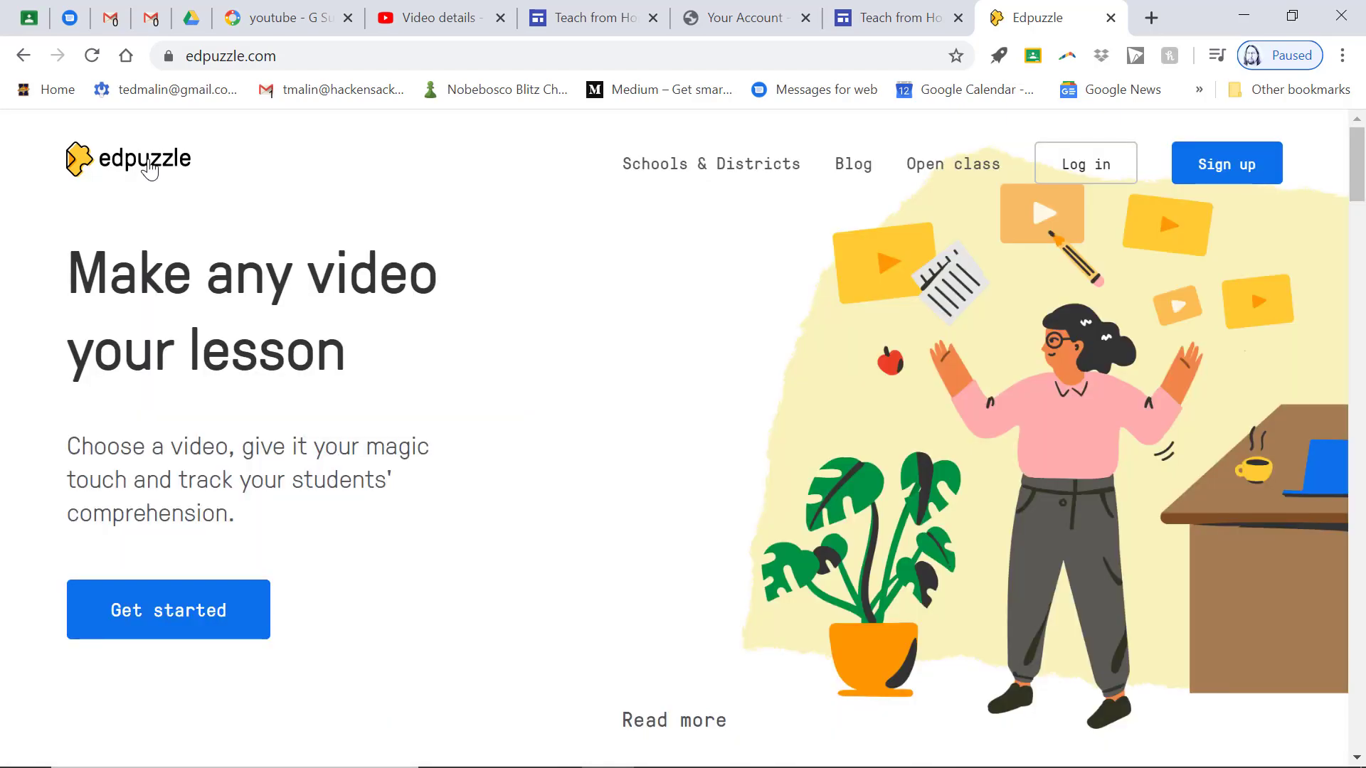
click(1098, 162)
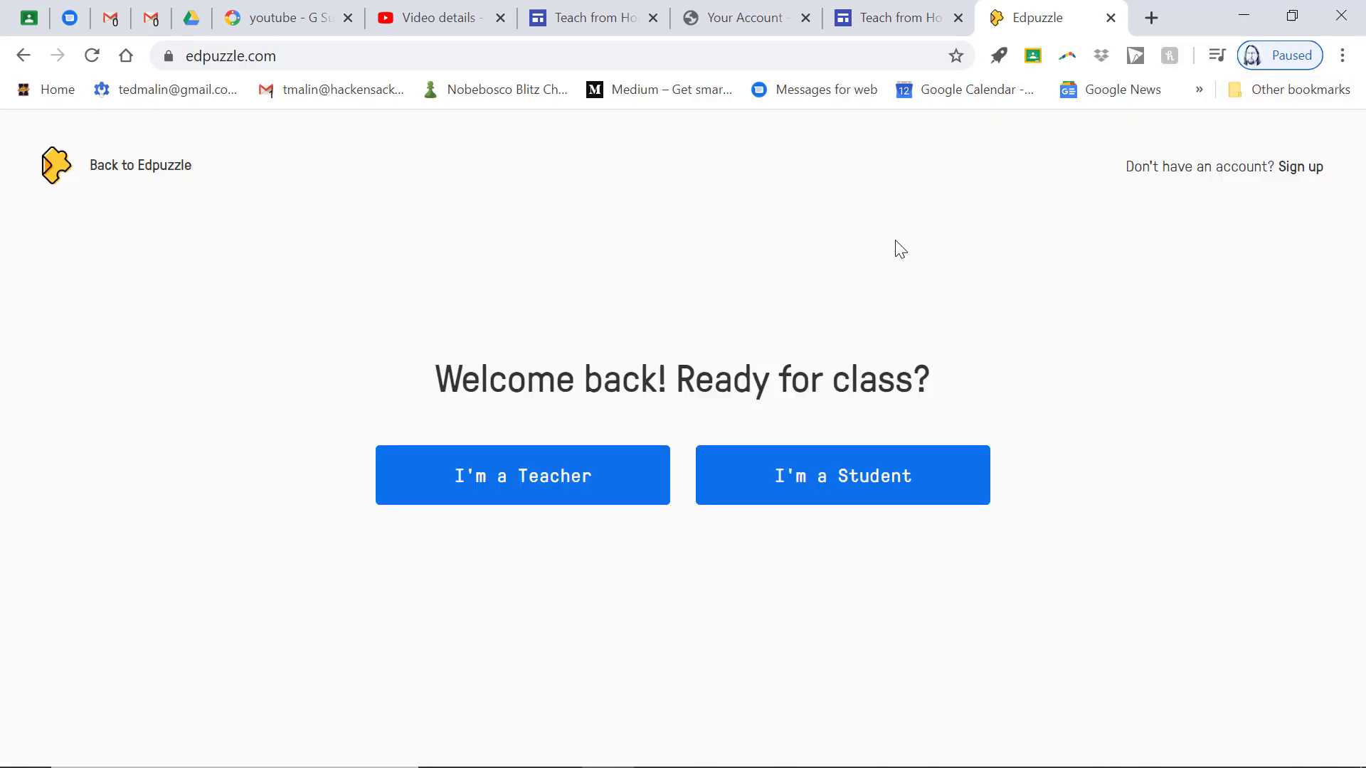
click(565, 498)
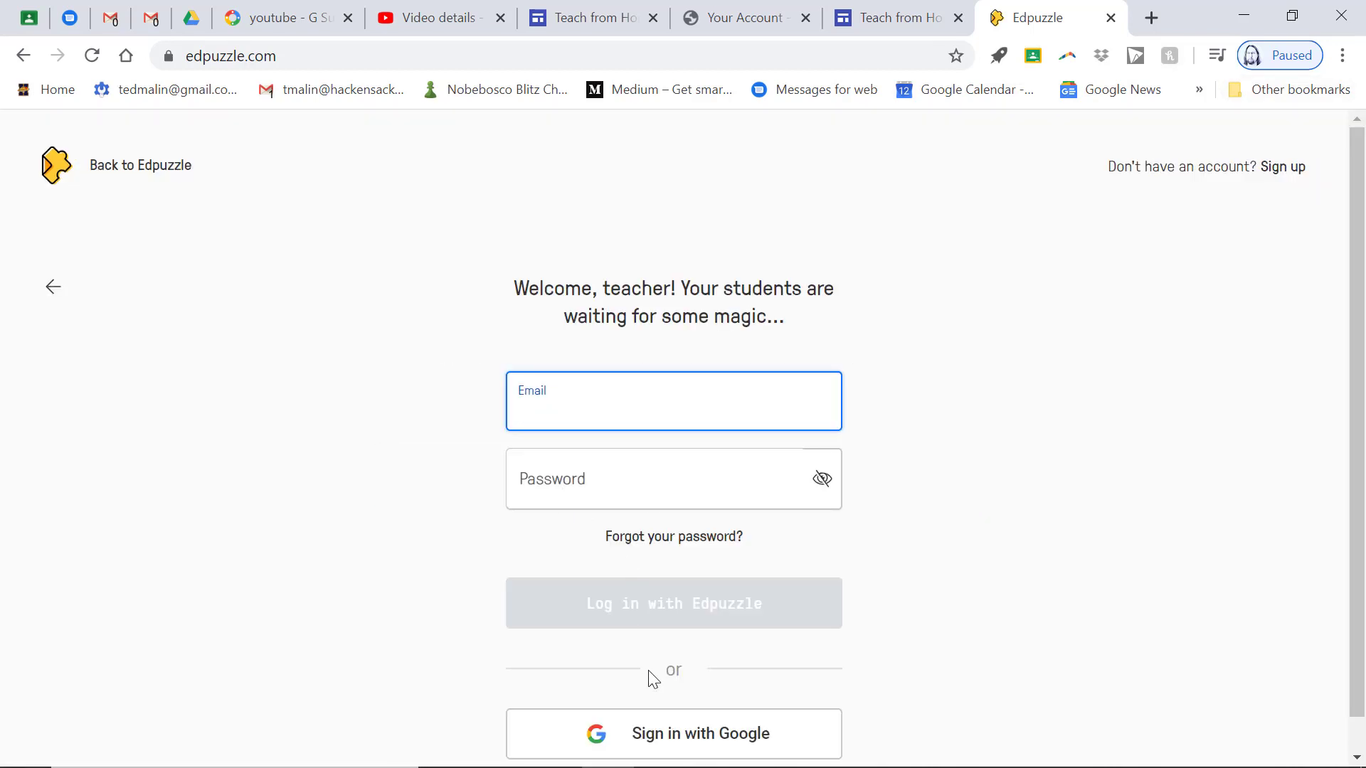
click(687, 733)
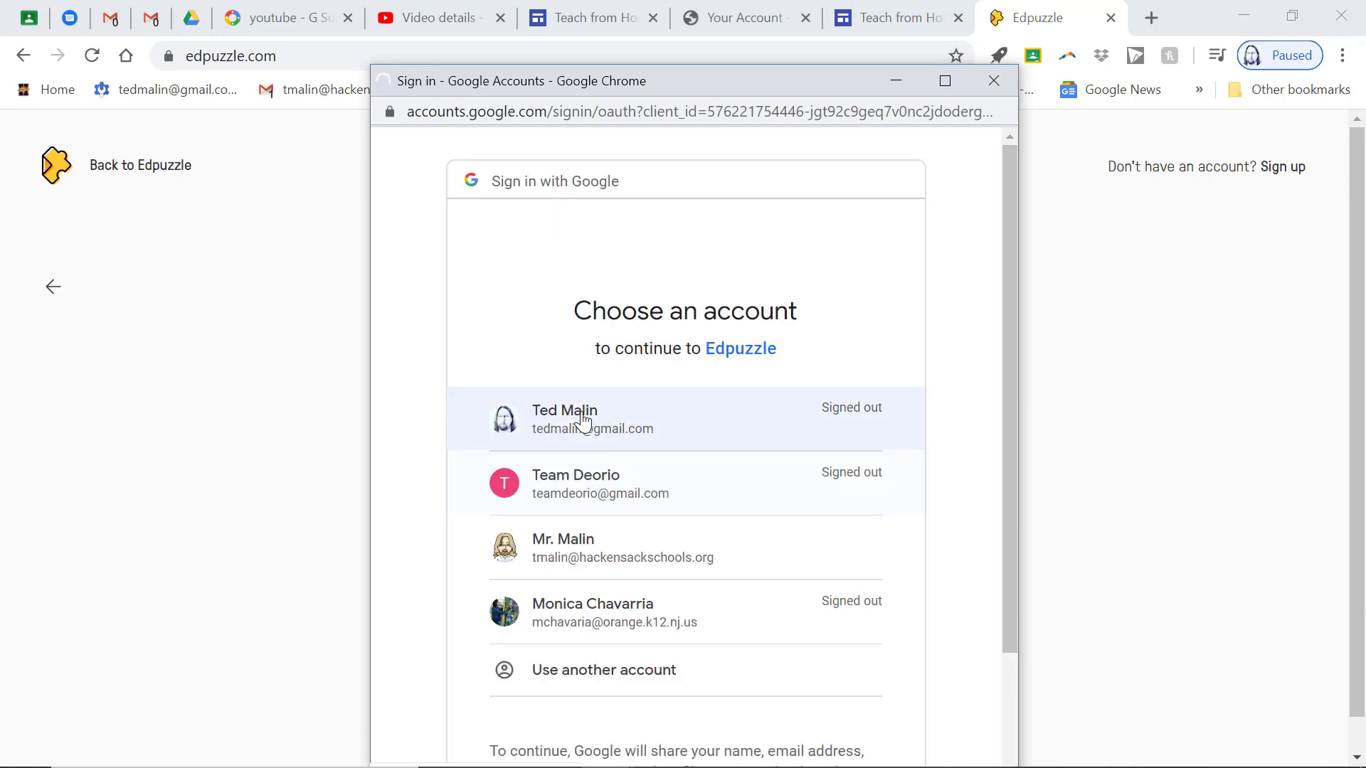
click(556, 546)
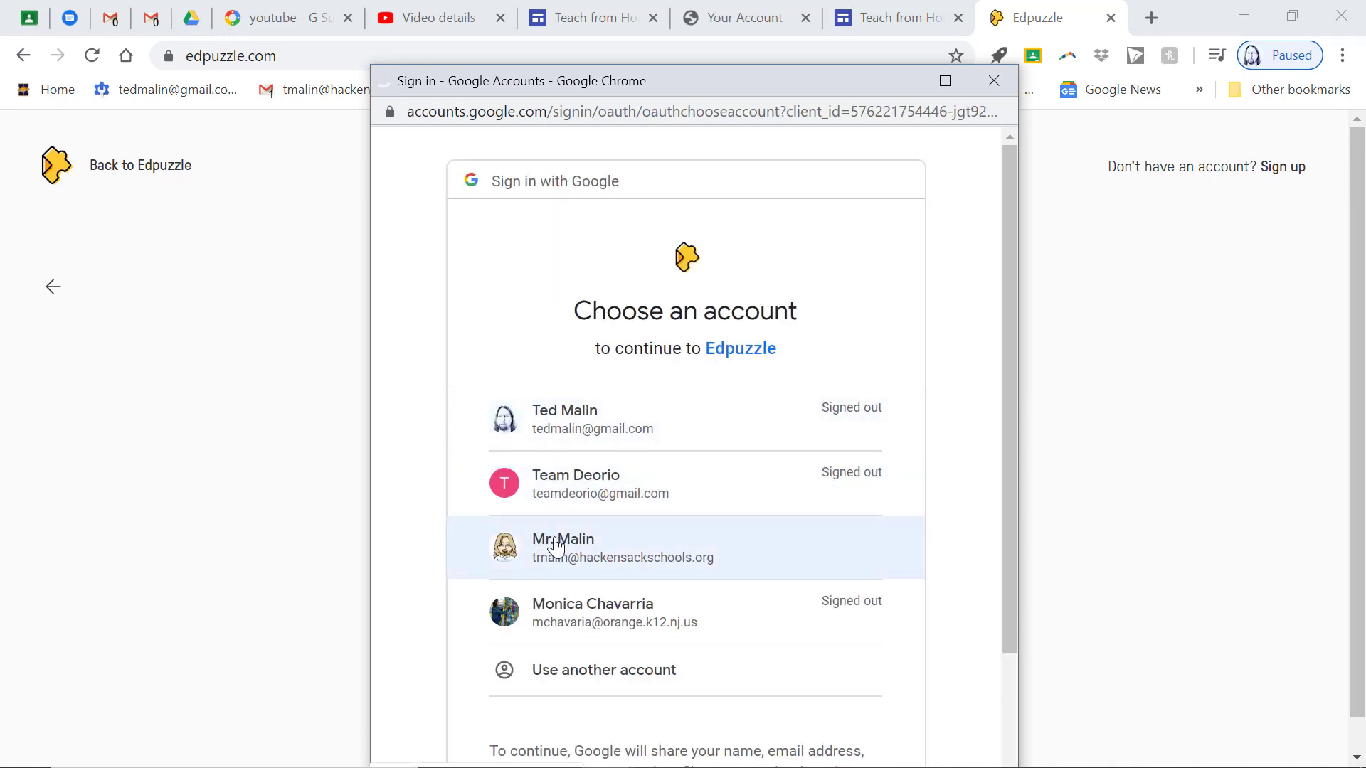
click(556, 546)
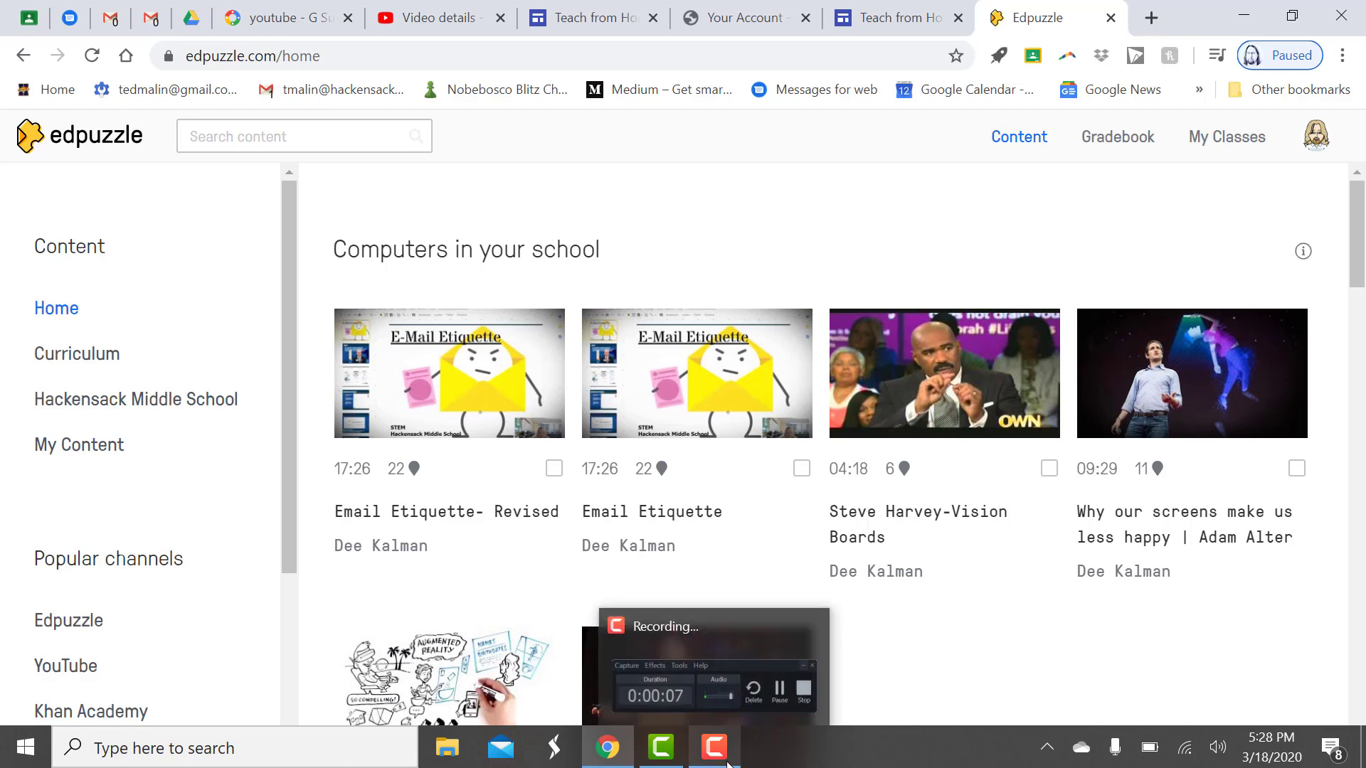
Go to My Classes and open the Hackensack Paras class
click(714, 747)
click(1288, 711)
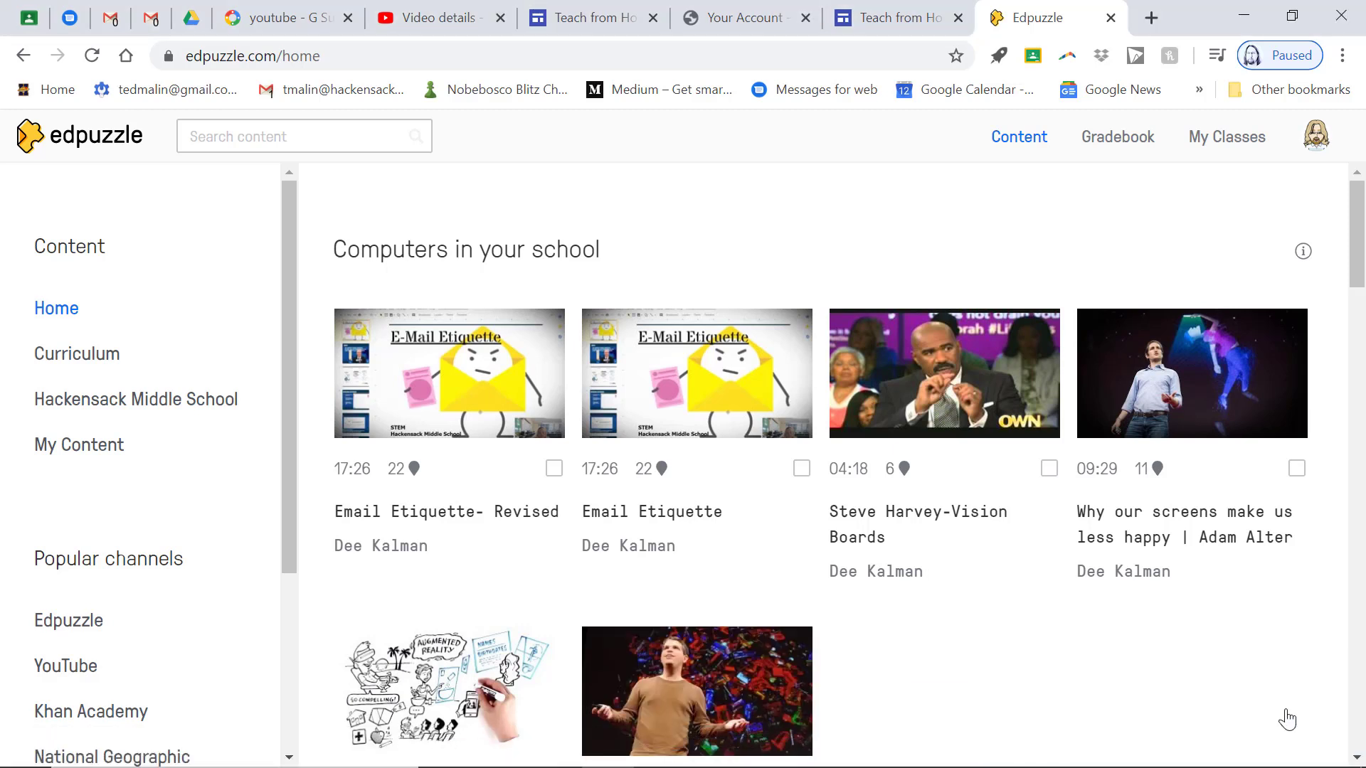
click(1242, 136)
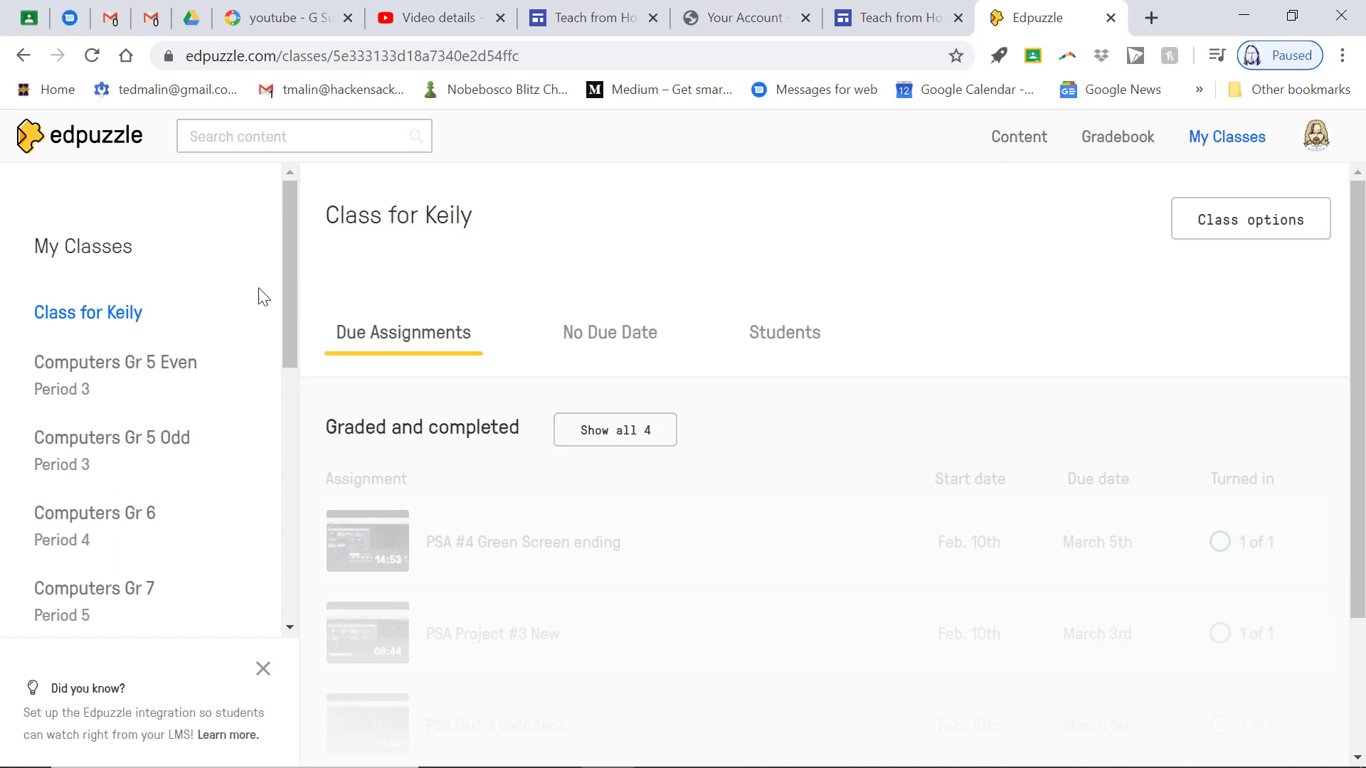
drag(293, 301, 258, 474)
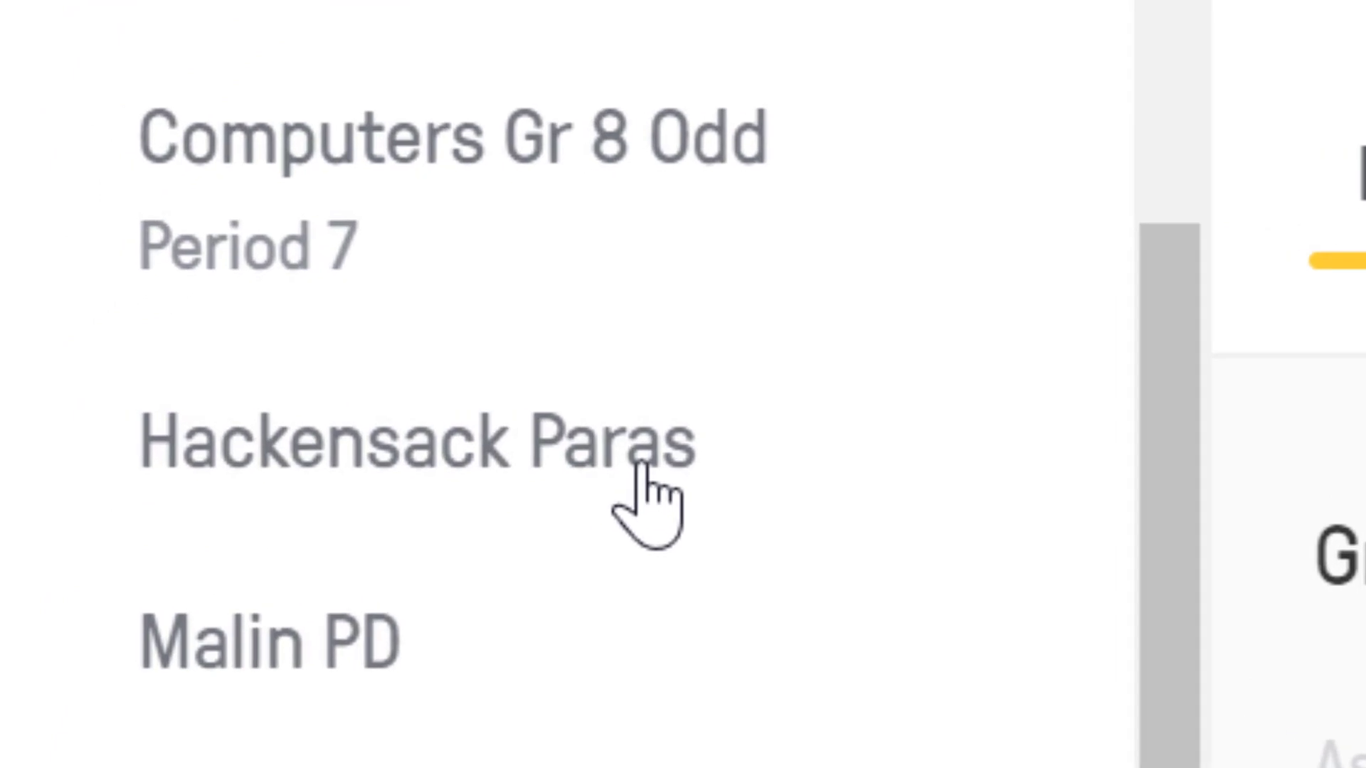
click(644, 466)
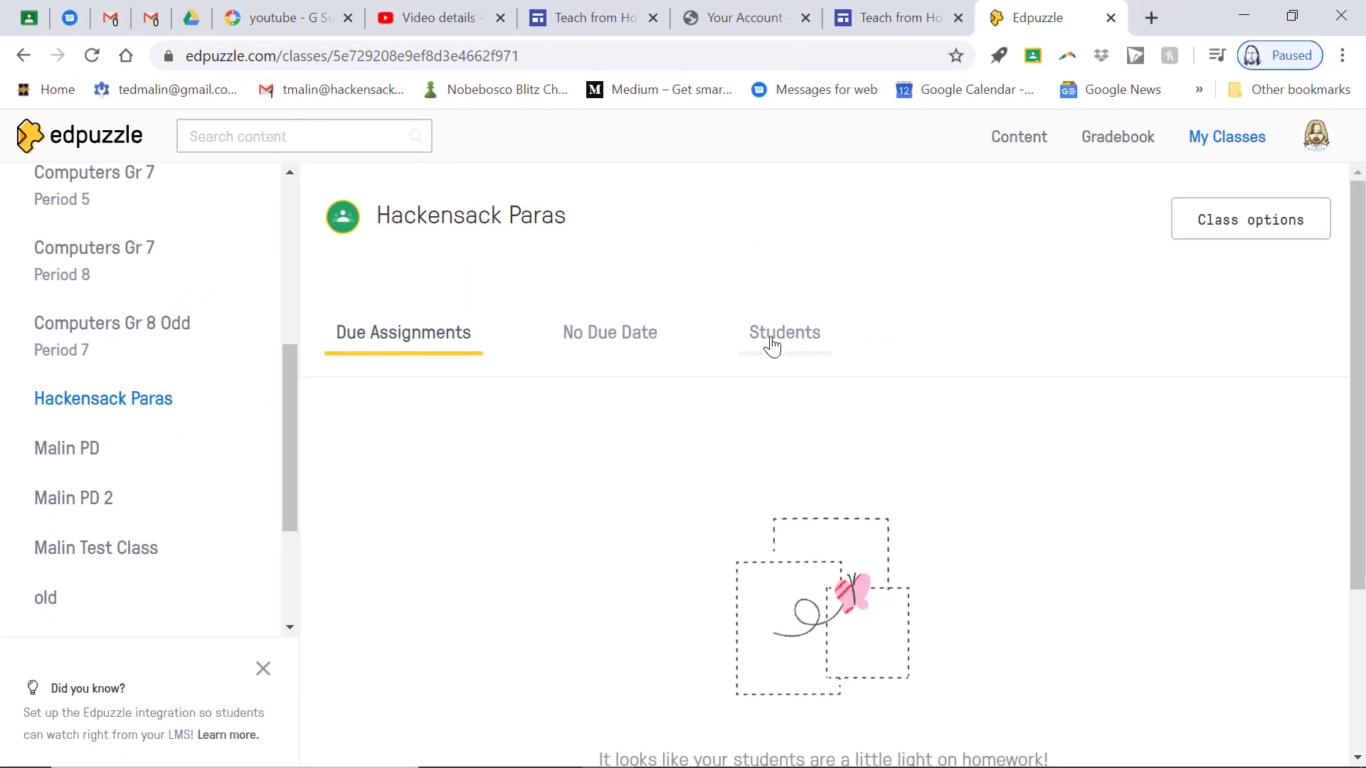
Show the Students tab and scroll through the 18 students imported from Google Classroom
click(771, 347)
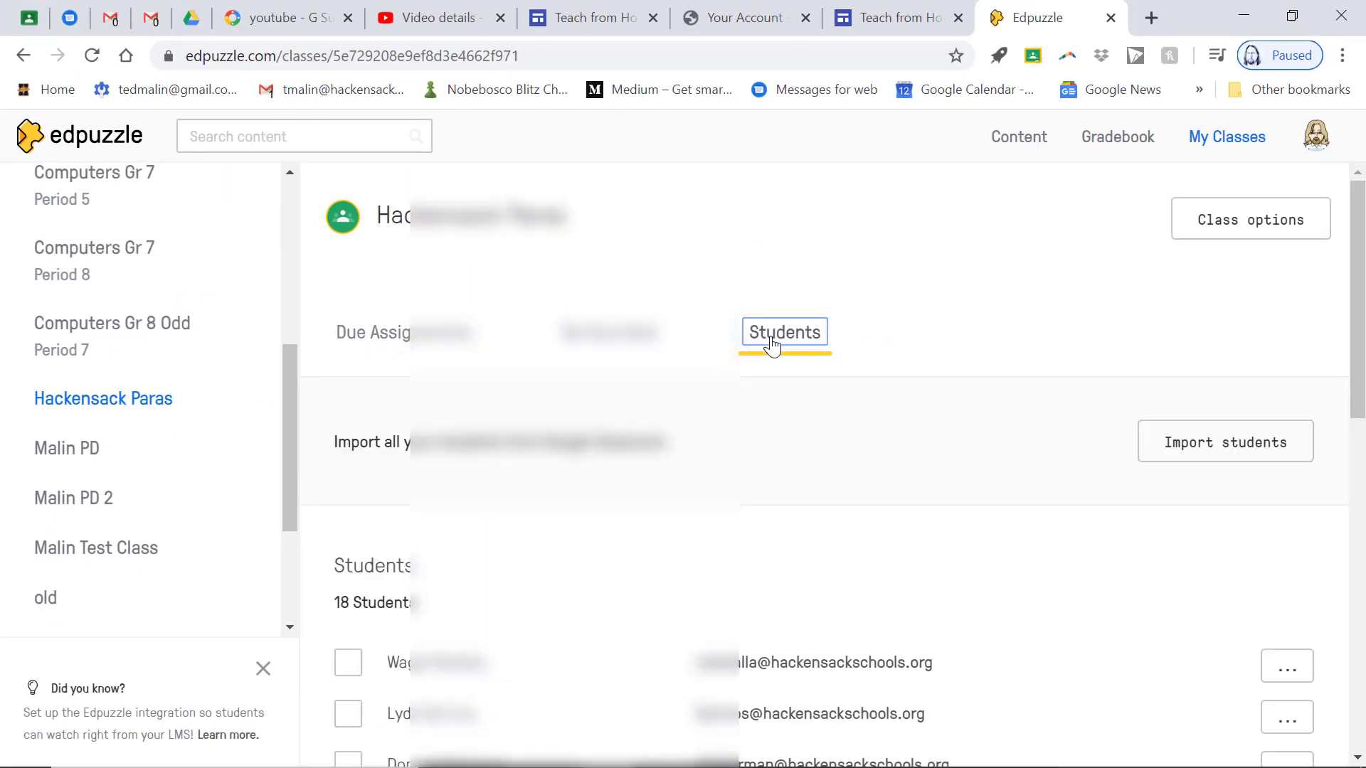
scroll(772, 347, down, 2)
scroll(849, 467, down, 9)
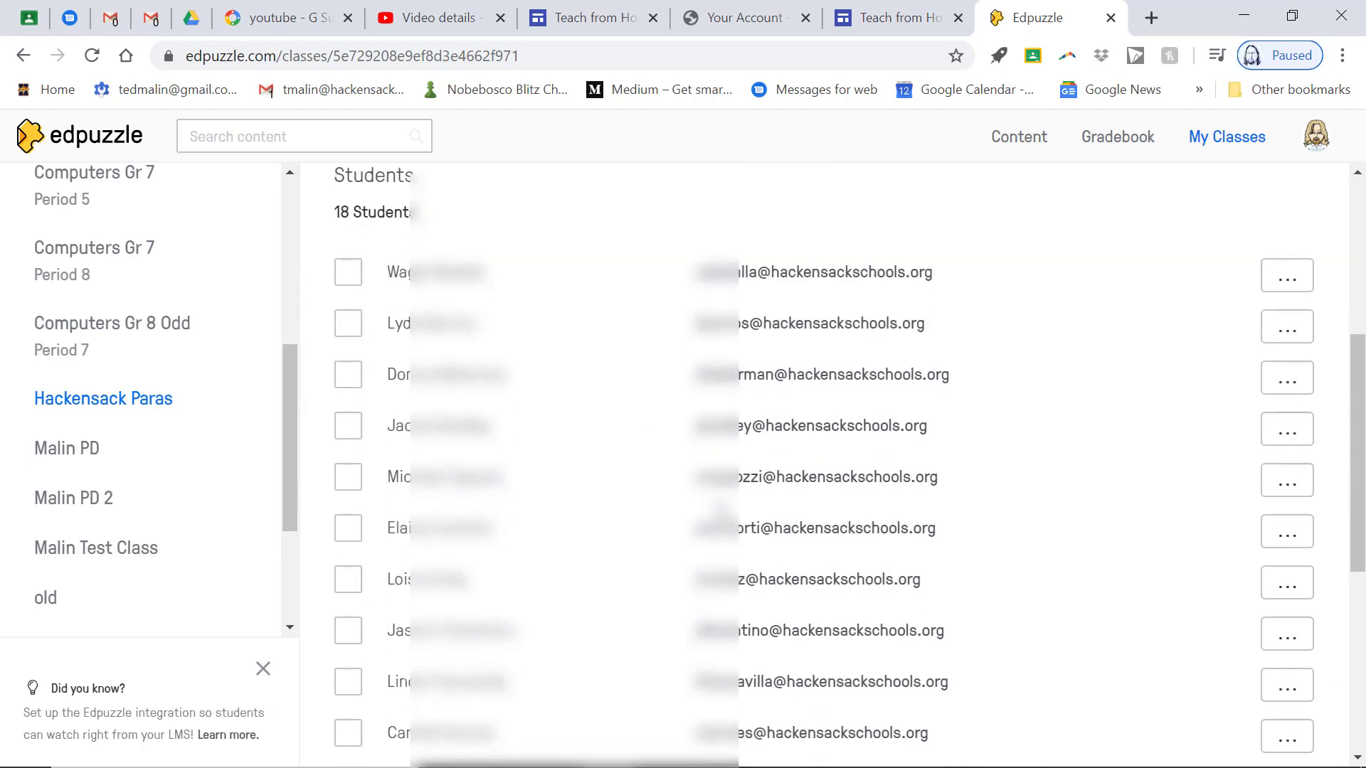
scroll(825, 465, down, 1)
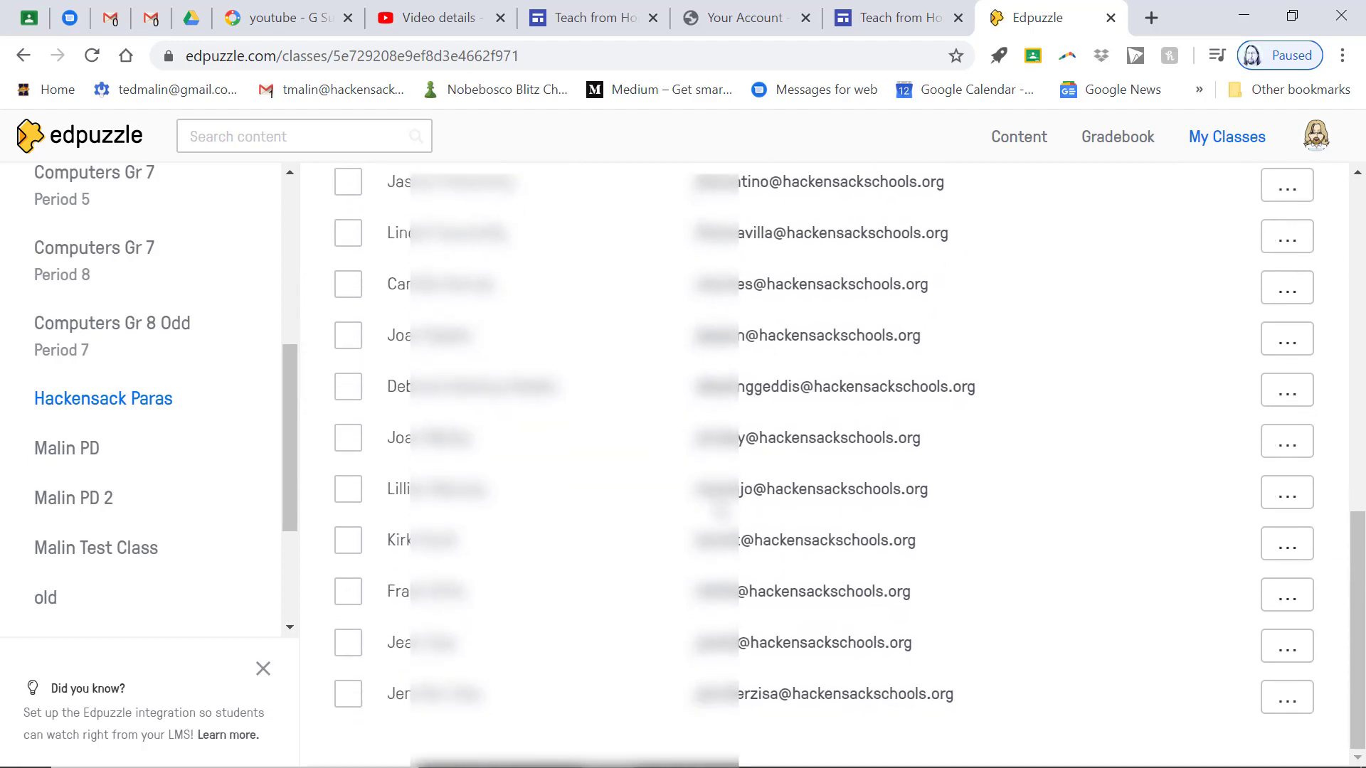
scroll(825, 466, up, 12)
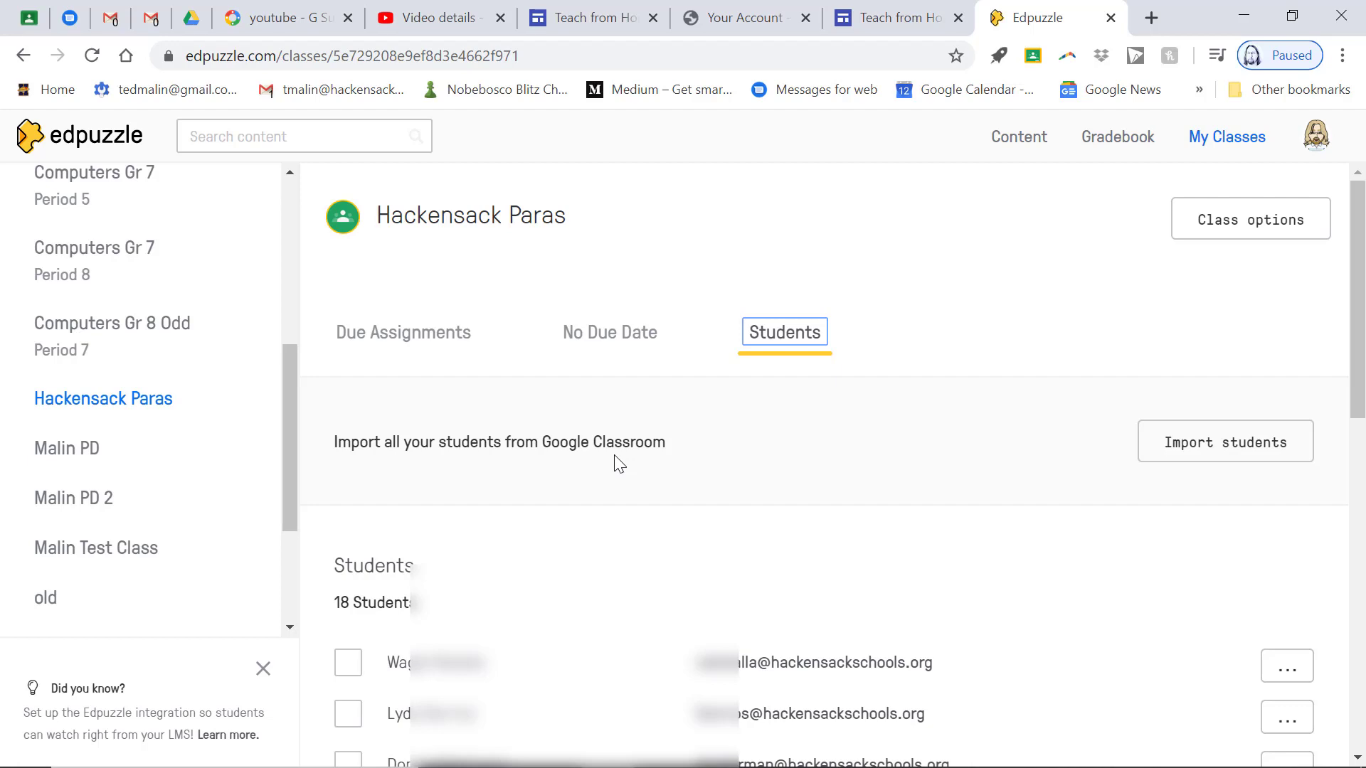
click(28, 17)
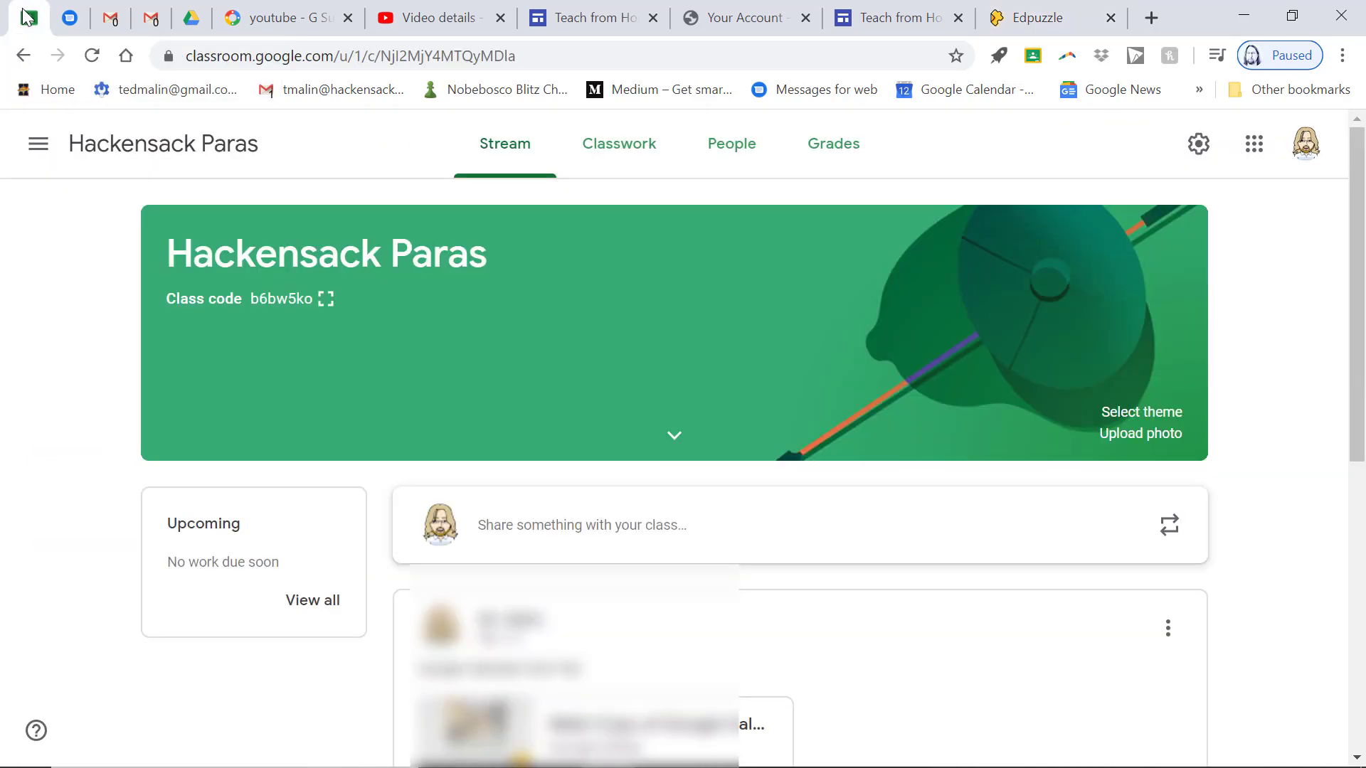
click(729, 137)
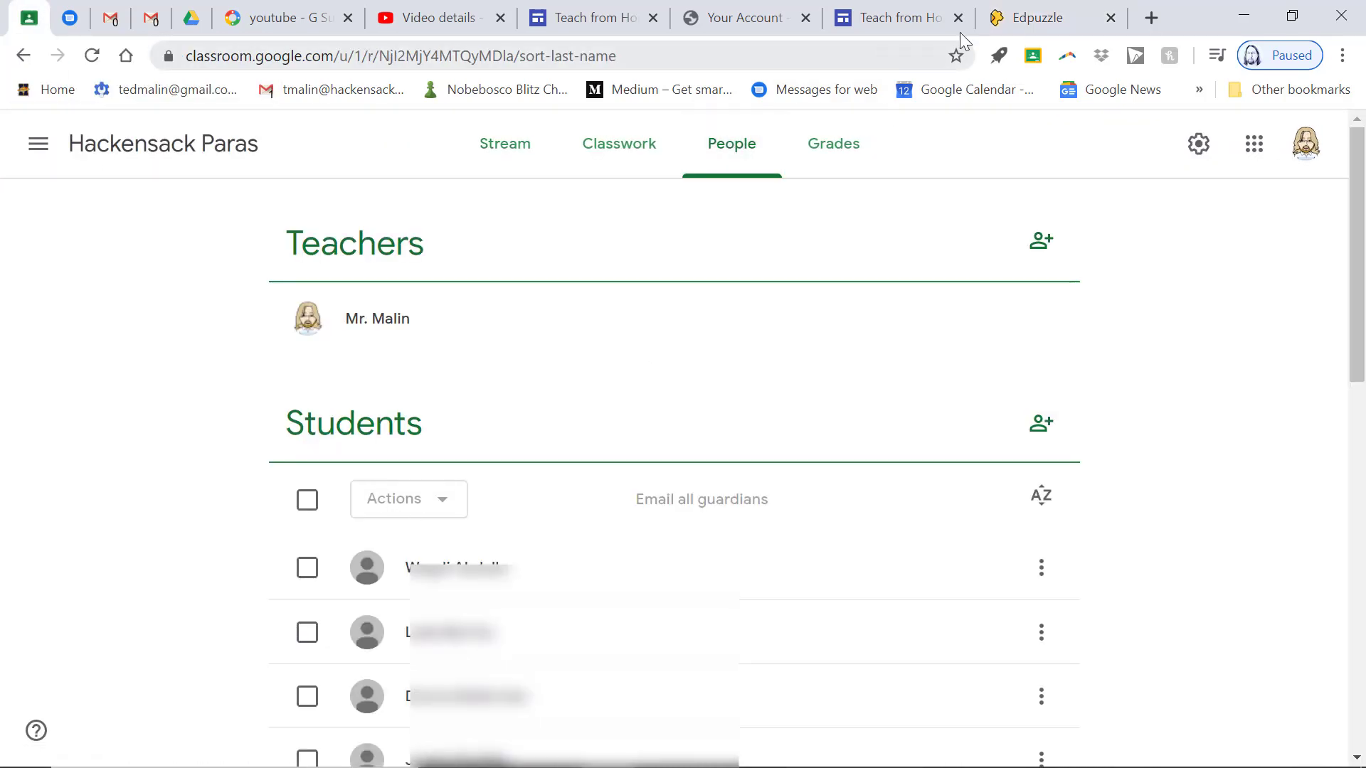
click(1038, 30)
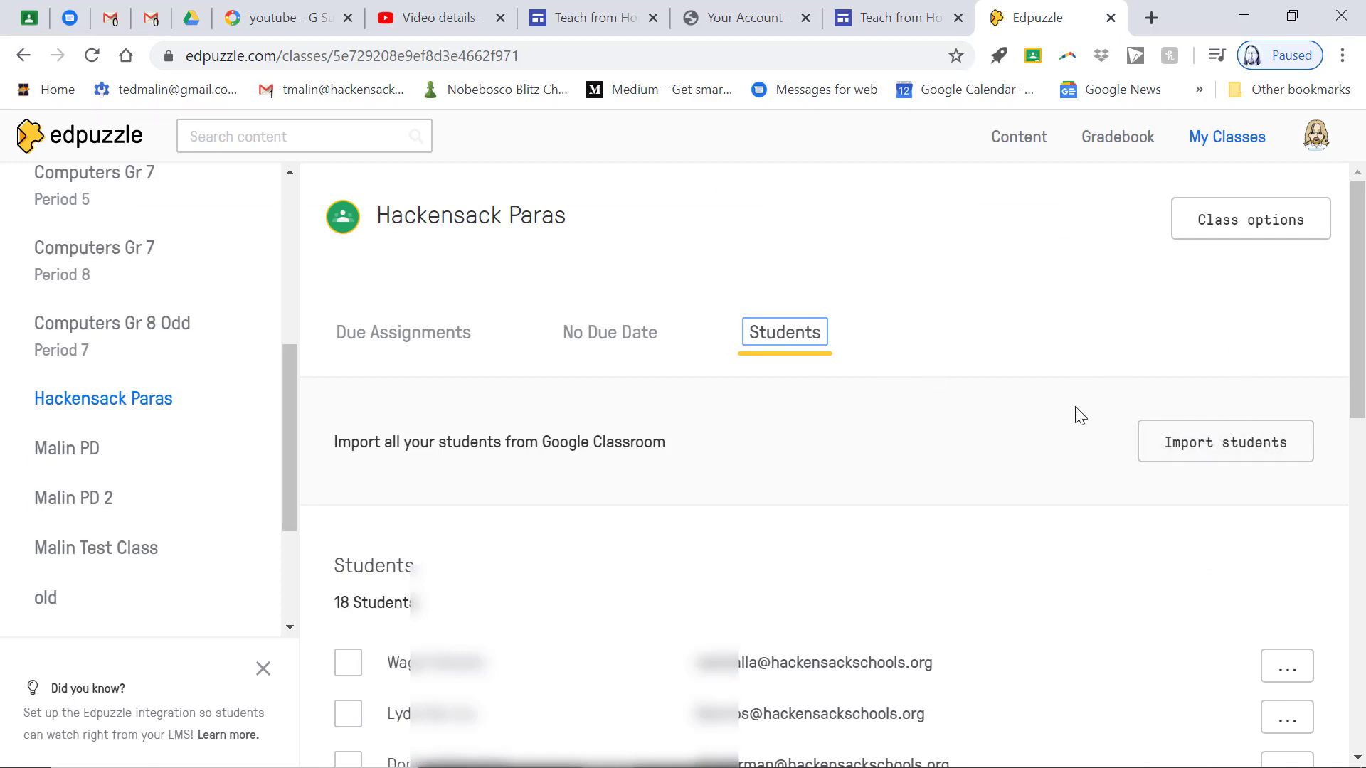
mouse_move(811, 764)
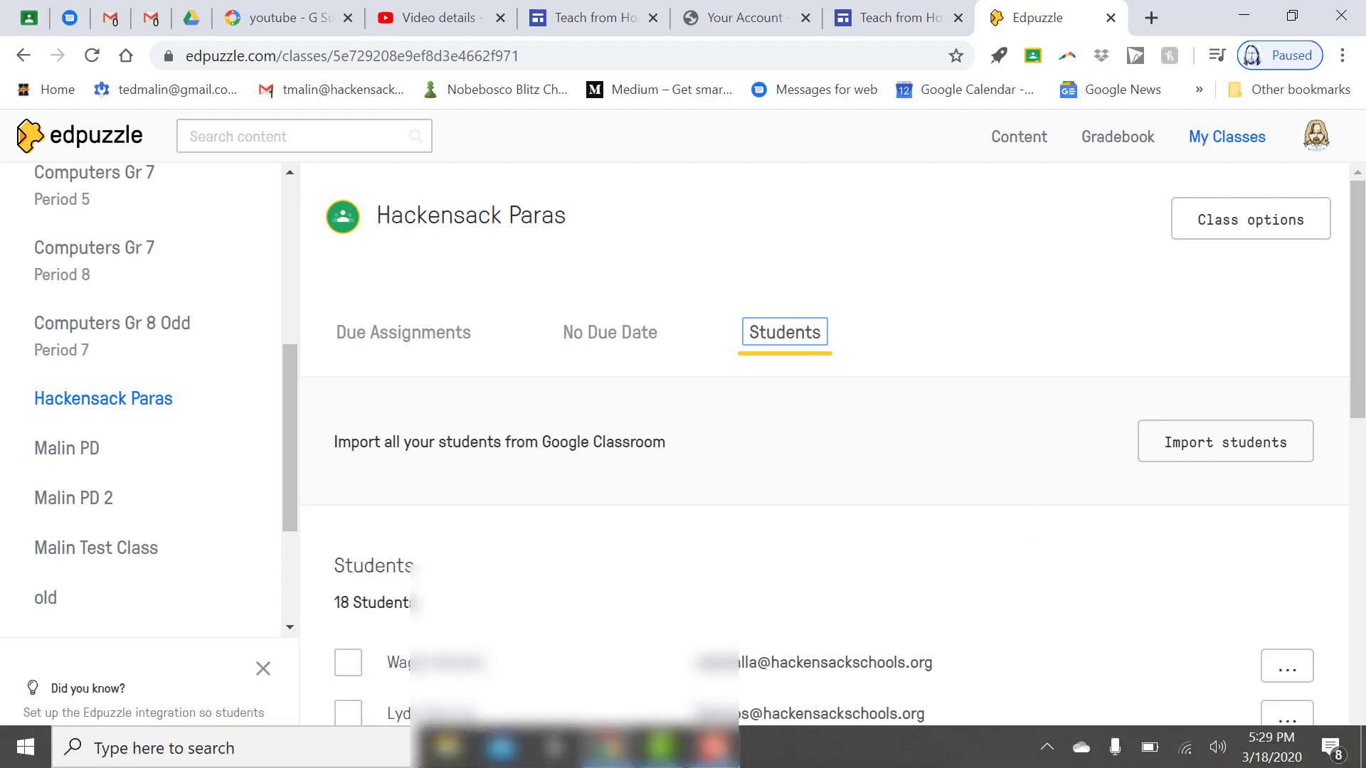